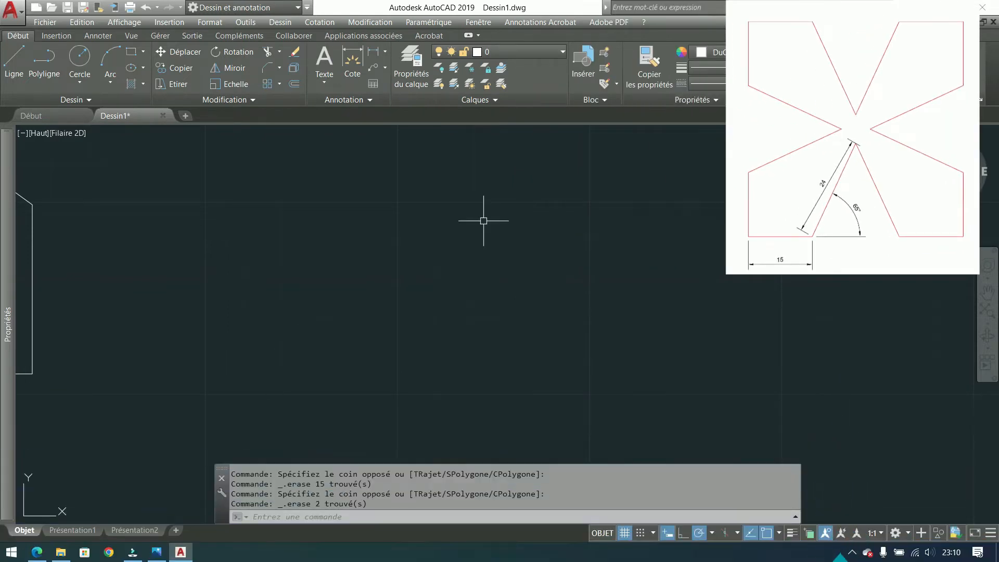
Start a polyline in the empty drawing area with Ortho on and draw its first horizontal segment 15 units long towards the right.
click(45, 60)
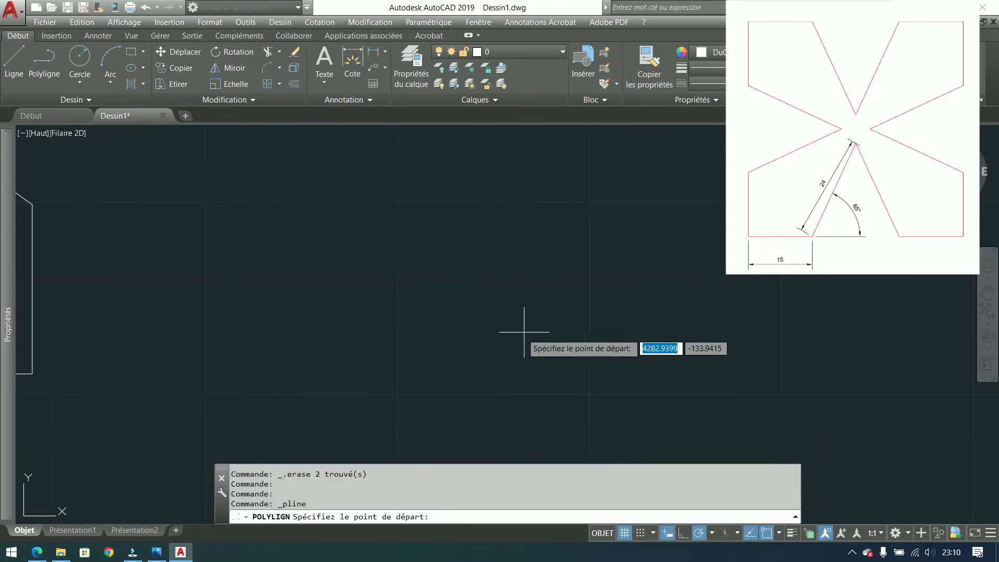
key(F8)
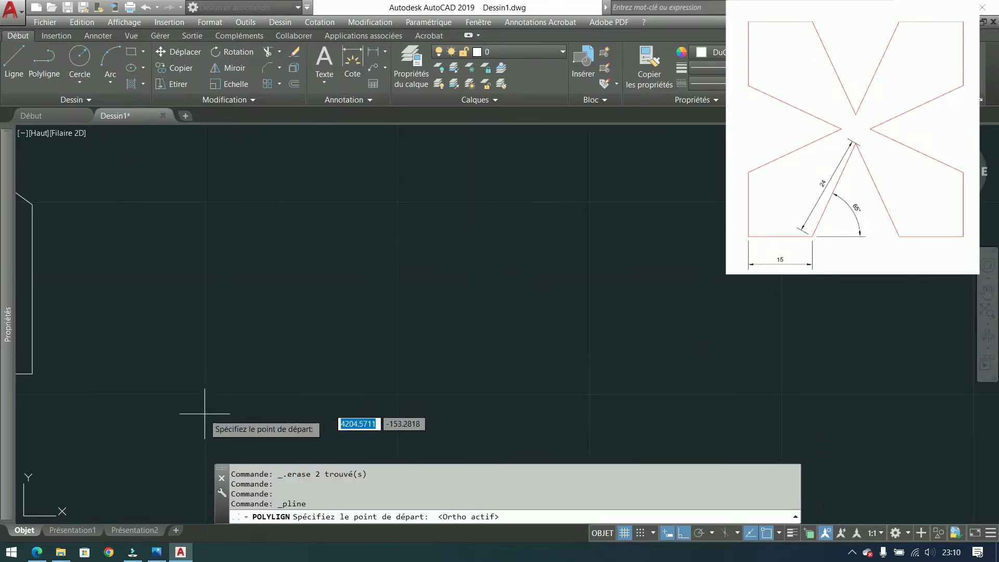
click(131, 427)
scroll(281, 408, up, 4)
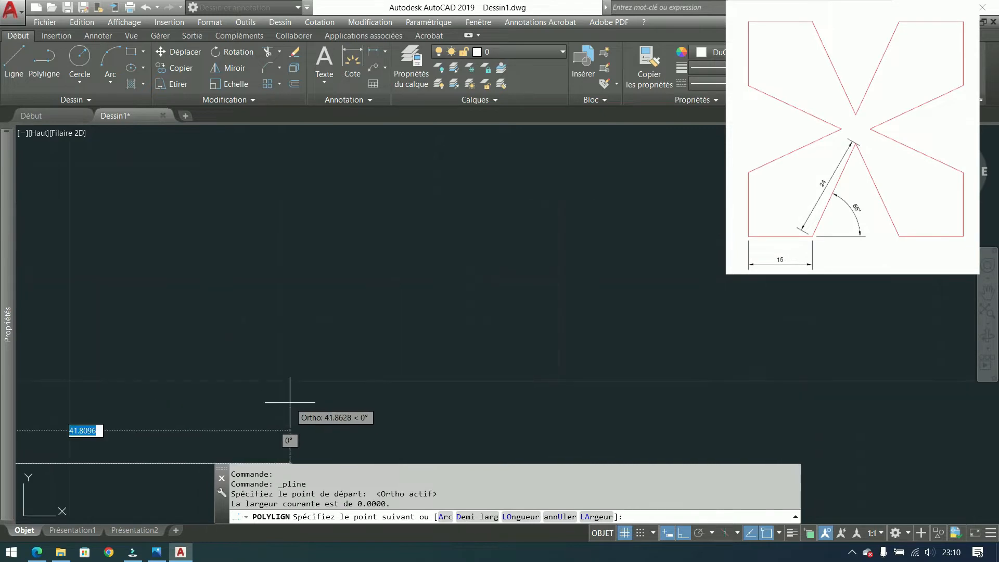
middle_drag(293, 390, 559, 327)
text(15)
key(Return)
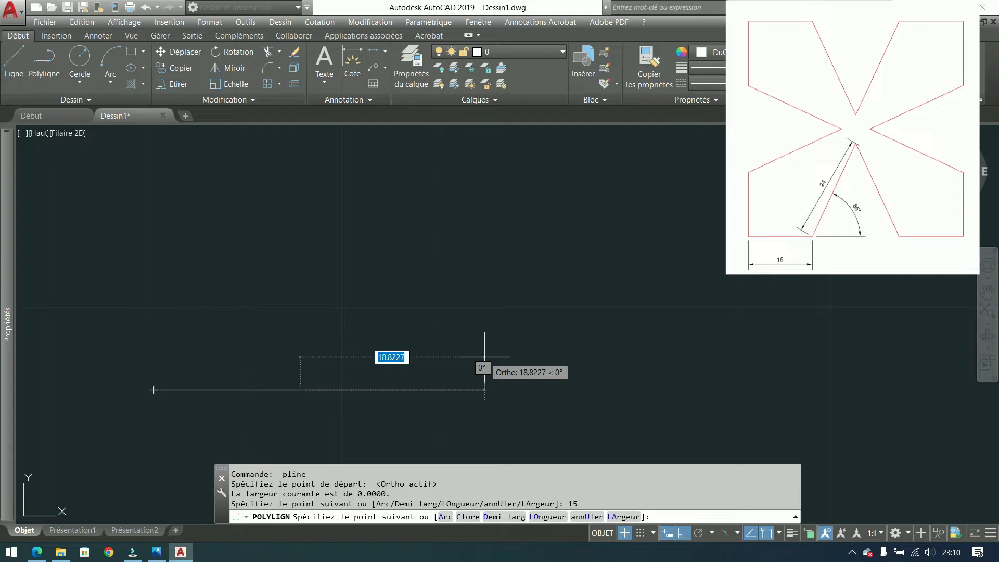
Add a slanted segment 24 units long at 65° to the polyline with Ortho off, and end the polyline.
key(F8)
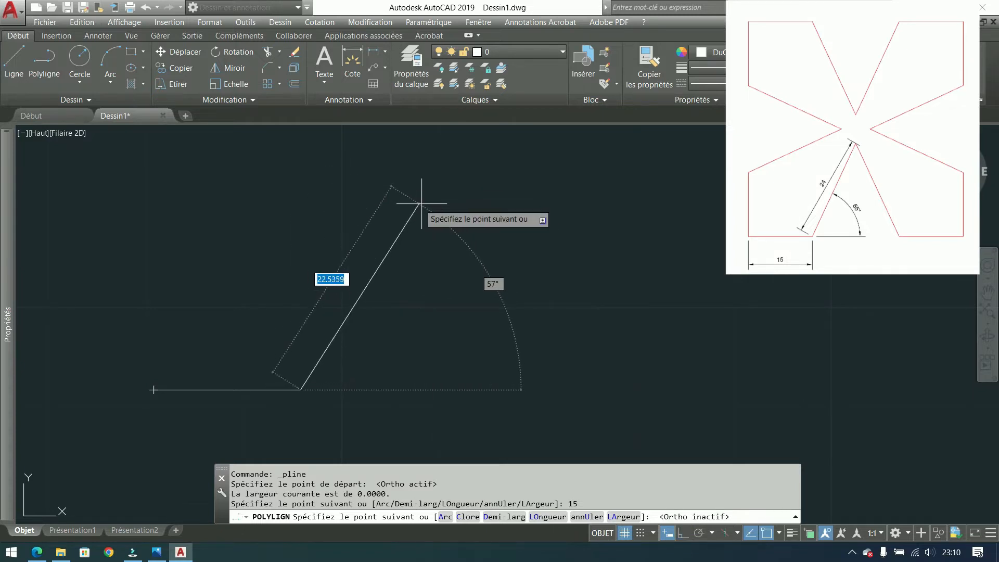
text(24)
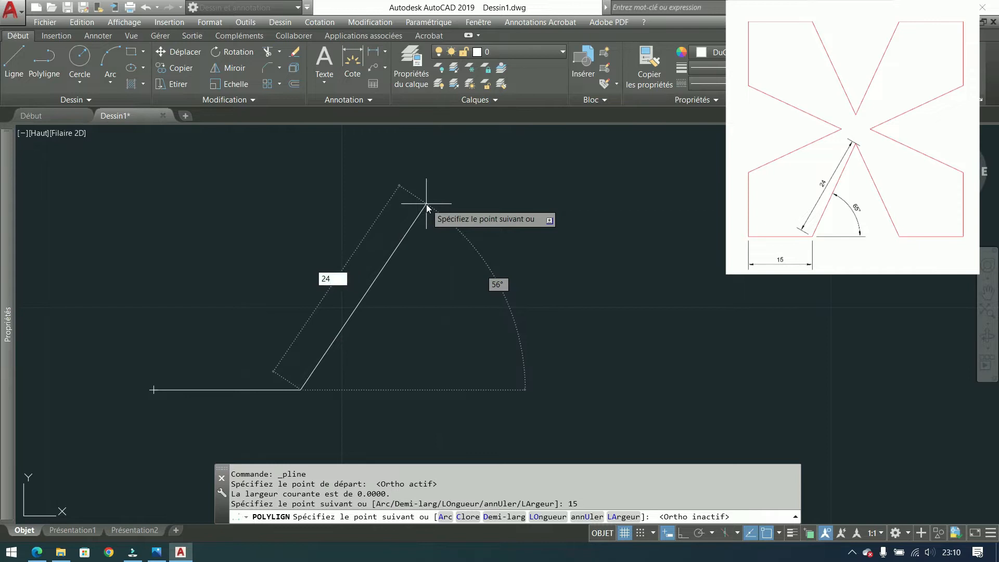
key(Tab)
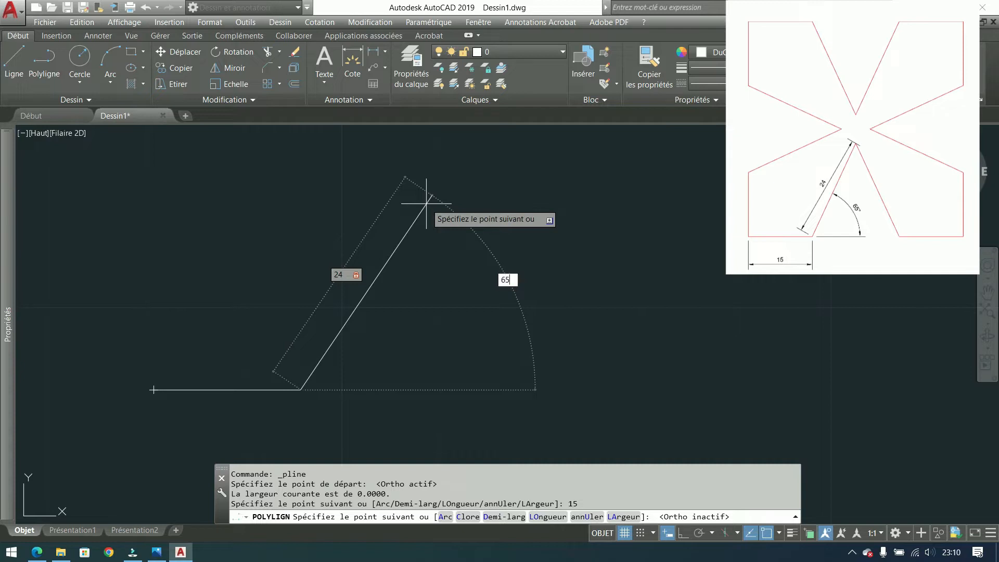
key(Return)
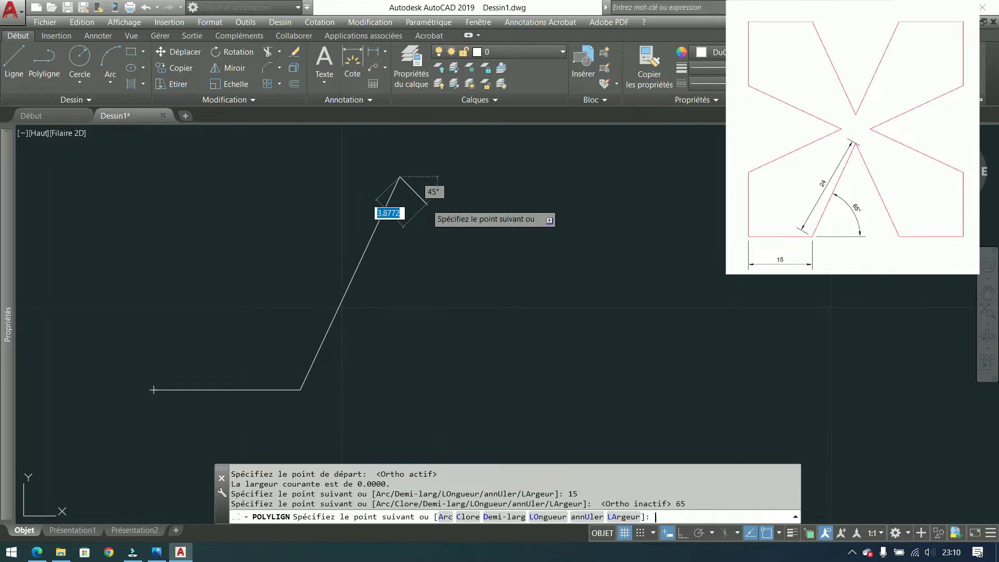
key(Return)
Draw a horizontal base polyline with Ortho on, from the profile's left end to well beyond the slanted segment.
middle_drag(413, 235, 379, 286)
scroll(382, 286, down, 2)
middle_drag(382, 249, 363, 274)
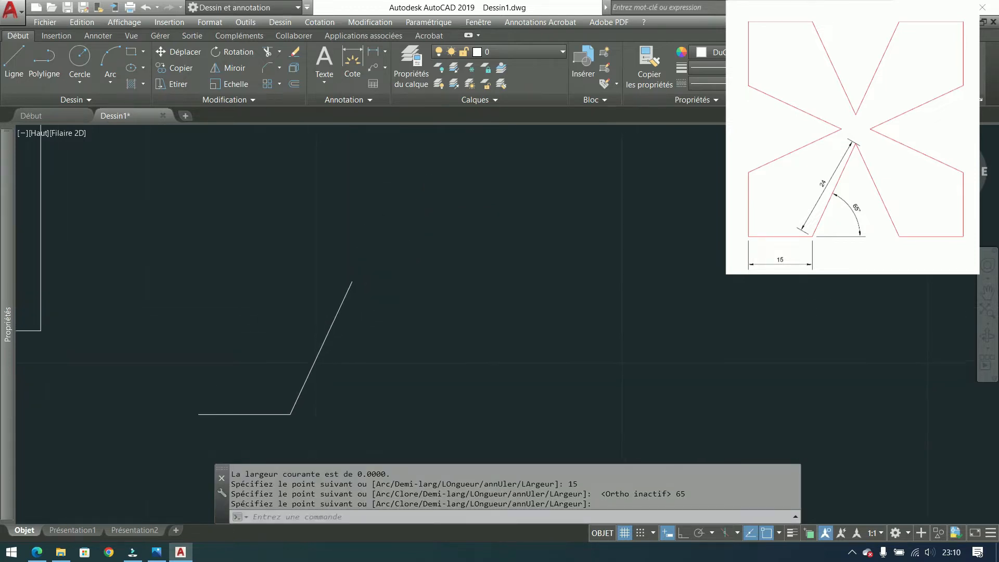
scroll(365, 232, down, 2)
mouse_move(366, 231)
middle_down()
mouse_move(375, 267)
mouse_move(315, 289)
middle_up()
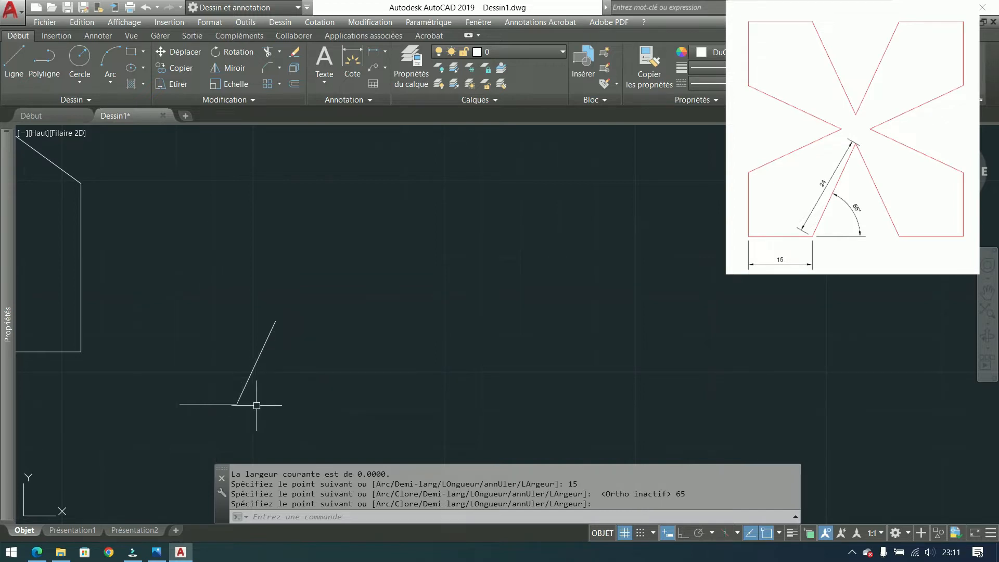
scroll(256, 419, up, 2)
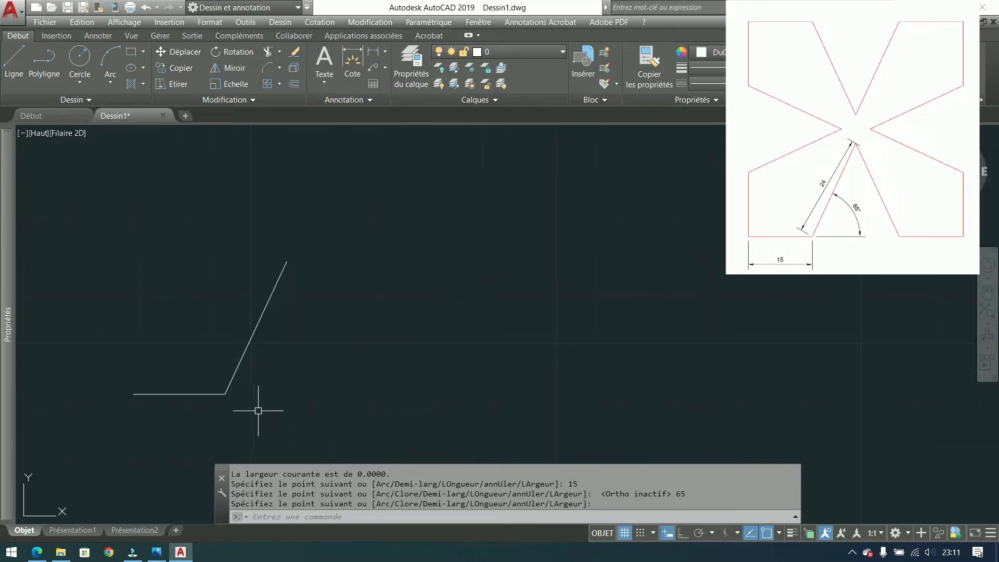
click(44, 61)
click(133, 394)
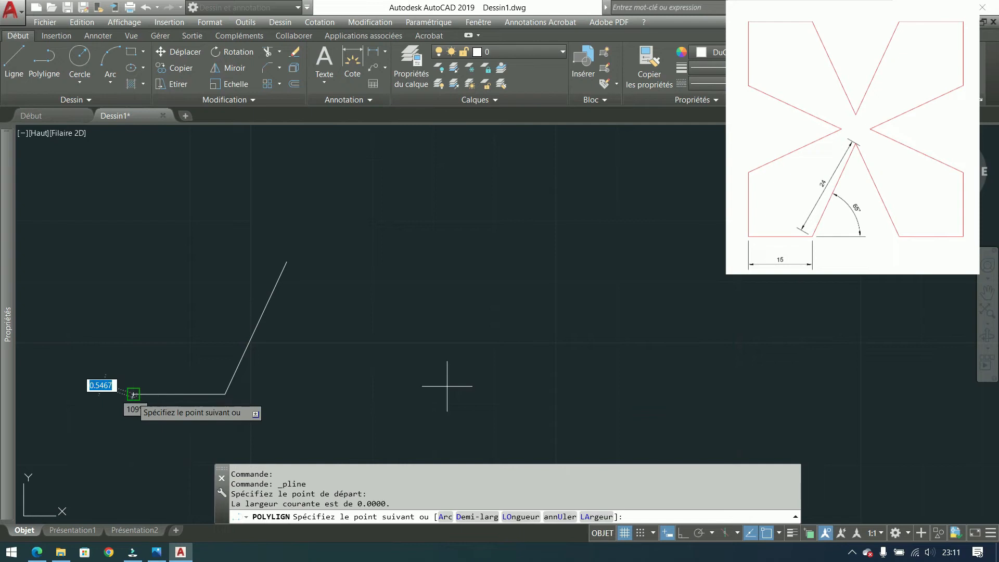
key(F8)
click(530, 392)
key(Return)
Draw a vertical polyline from the upper end of the slanted segment down to the base line.
key(Return)
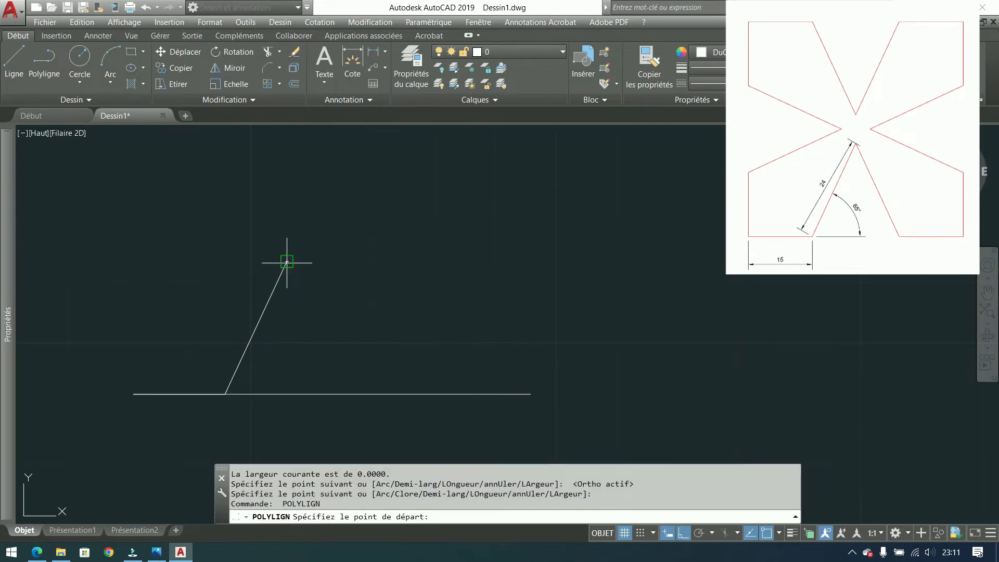
click(287, 263)
click(278, 393)
key(Return)
Copy the profile and the vertical line from the profile's left end to the foot of the vertical line.
click(344, 285)
click(264, 226)
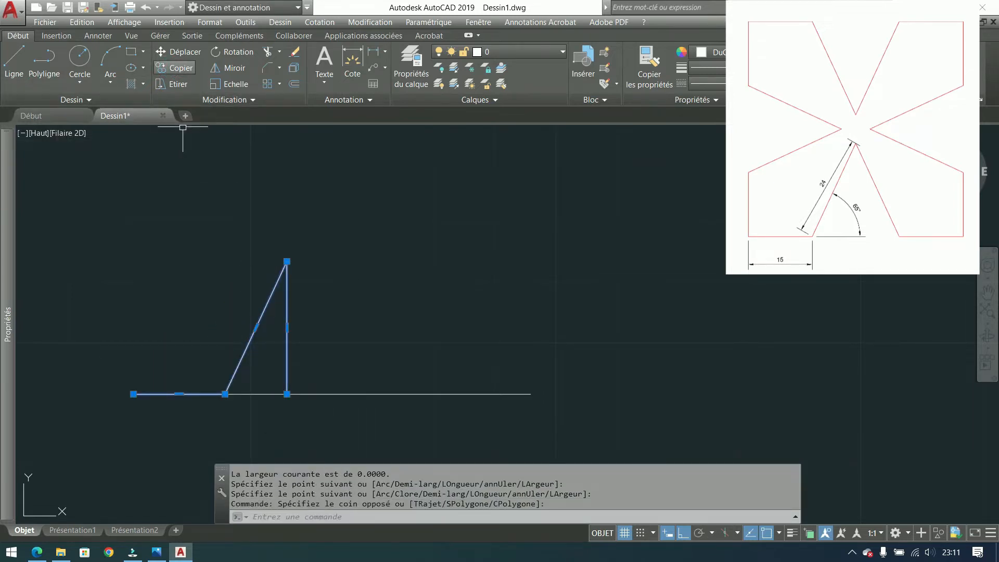
click(174, 68)
click(133, 394)
click(287, 394)
key(Return)
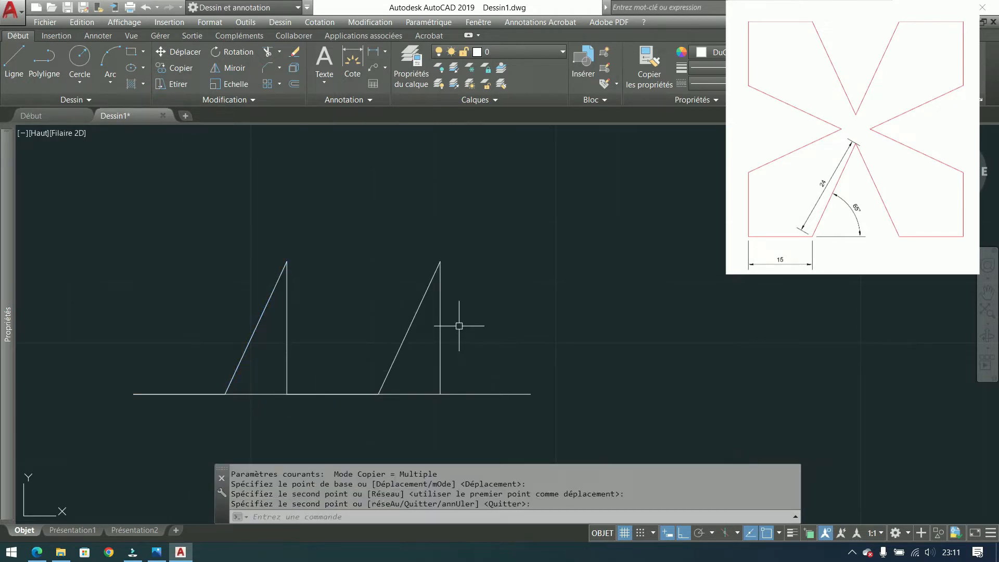
Shorten the base line by stretching its right end to the foot of the second vertical line.
click(500, 381)
click(494, 398)
click(531, 394)
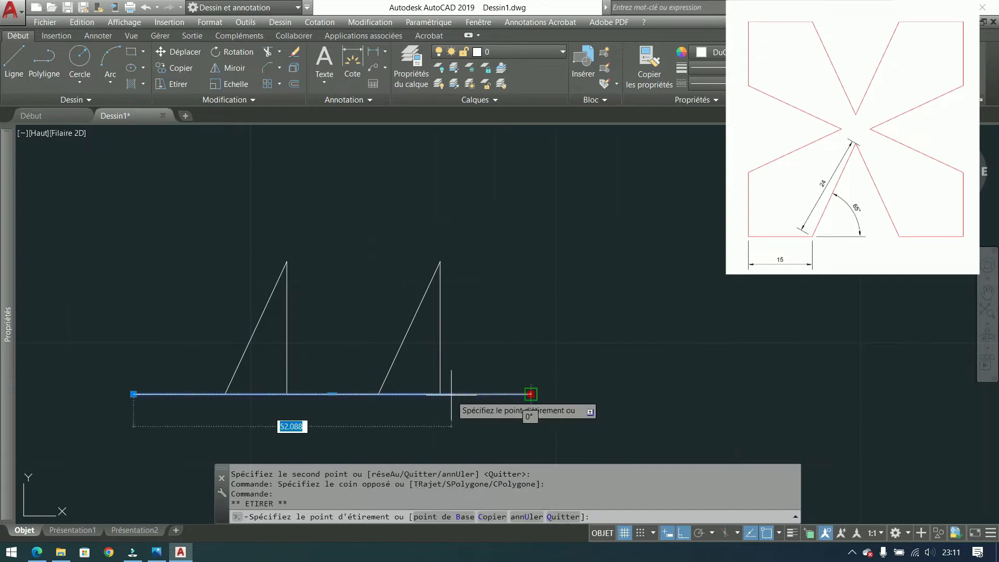
click(440, 394)
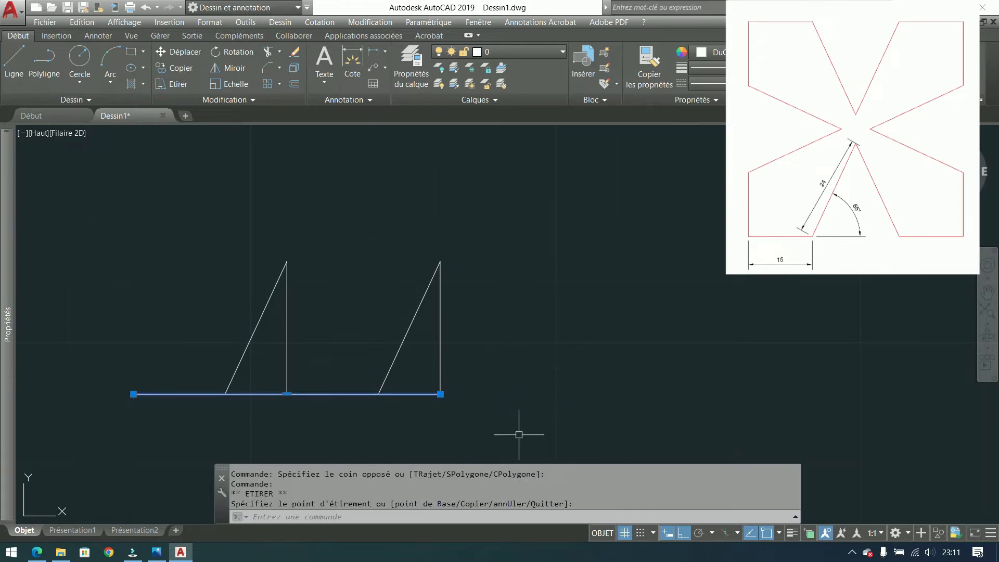
Rotate a copy of the base line to vertical about its right end to form the square's right side.
click(231, 52)
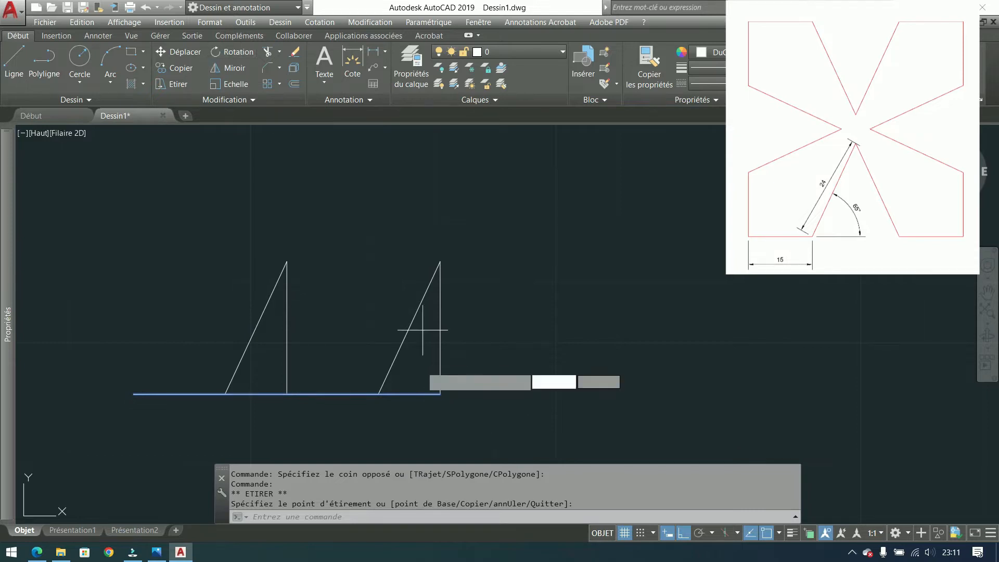
click(433, 394)
text(c)
key(Return)
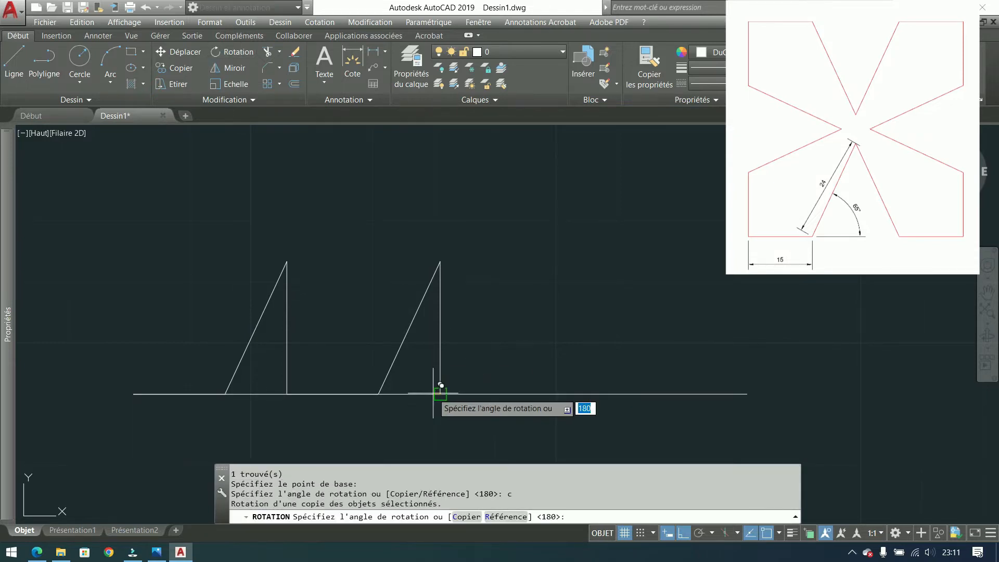
click(463, 443)
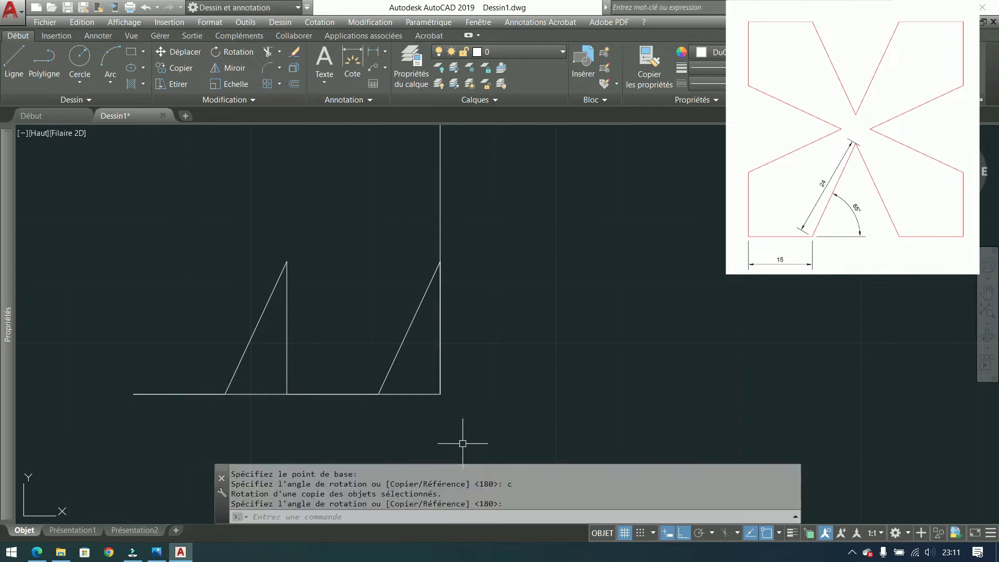
Rotate a copy of the square's right side by 90° about its upper end to form the top side.
scroll(479, 399, down, 2)
click(457, 256)
click(446, 263)
click(244, 58)
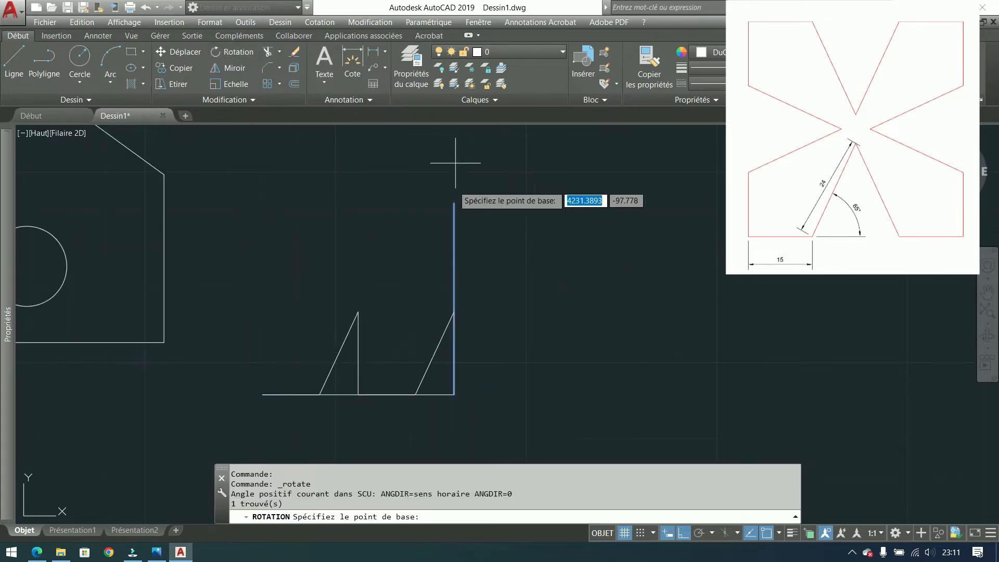
click(453, 202)
text(c)
key(Return)
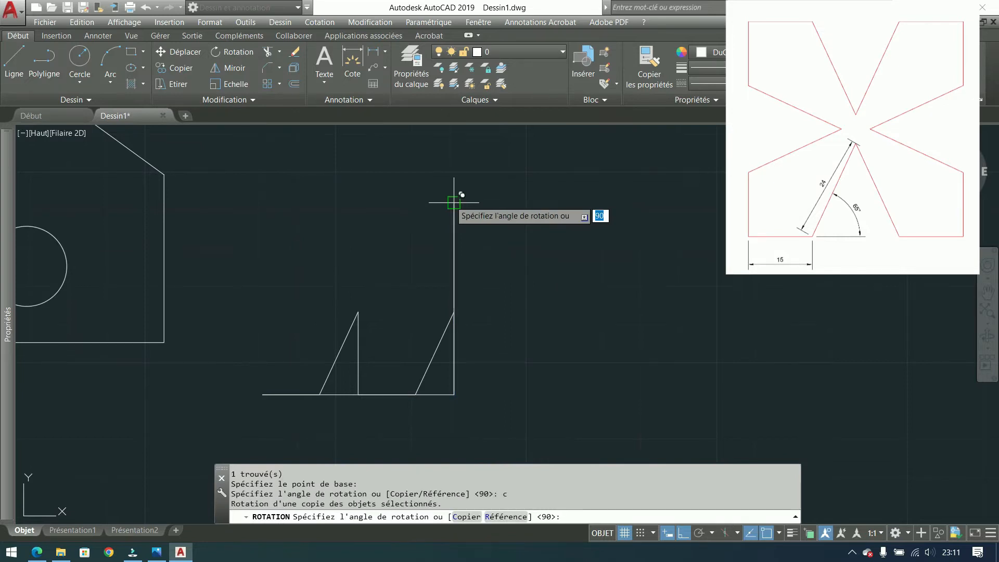
text(90)
key(Return)
Rotate a copy of the square's top side by 90° about its left end to close the square.
click(447, 211)
click(264, 196)
key(space)
click(263, 202)
text(c)
key(Return)
text(90)
key(Return)
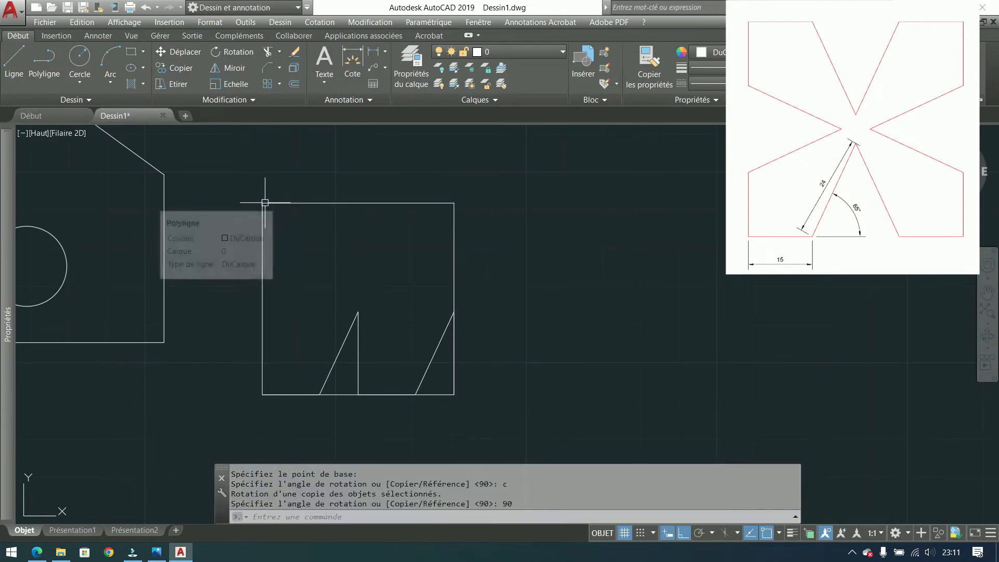
Move the copied profile from its left end to the square's upper-left corner.
click(430, 361)
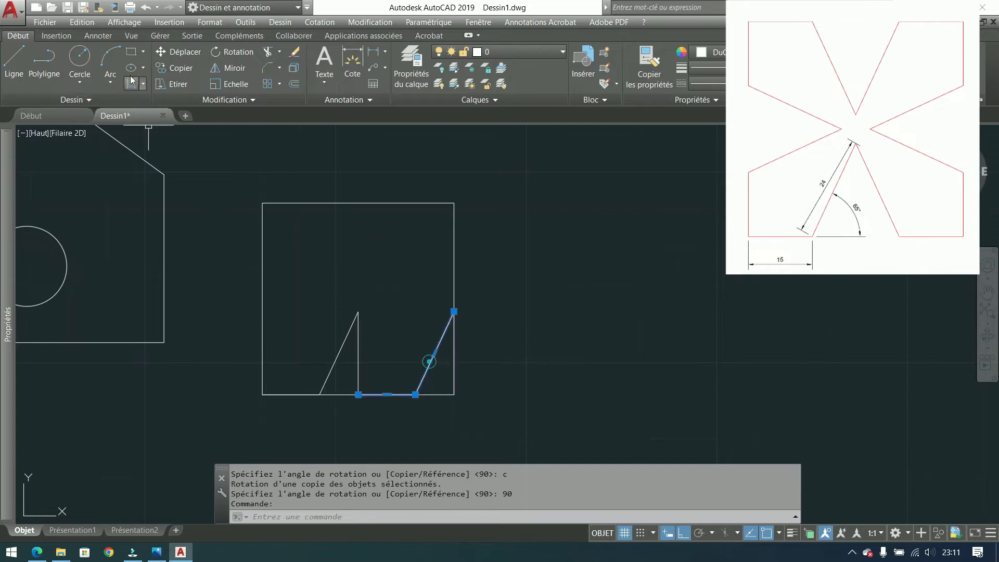
click(167, 53)
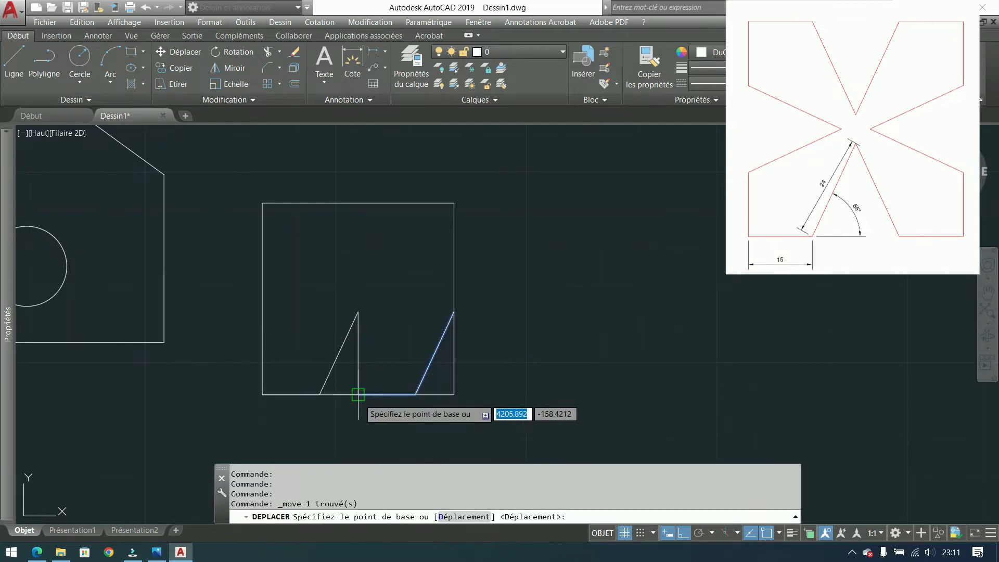
click(359, 395)
click(262, 203)
Rotate the moved profile about the square's upper-left corner so its 15-unit segment lies down the left side.
click(369, 172)
click(223, 134)
click(231, 52)
click(264, 204)
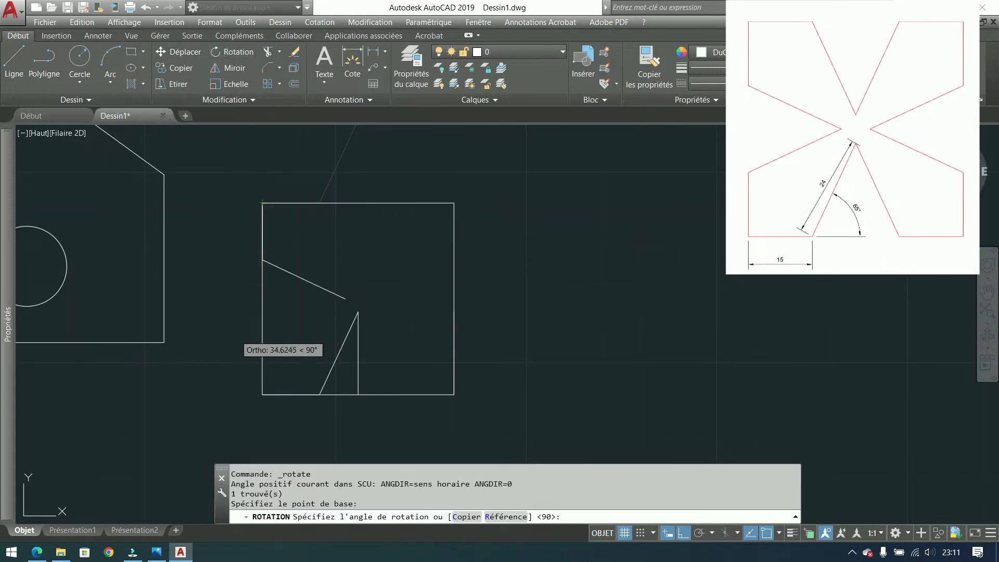
click(241, 330)
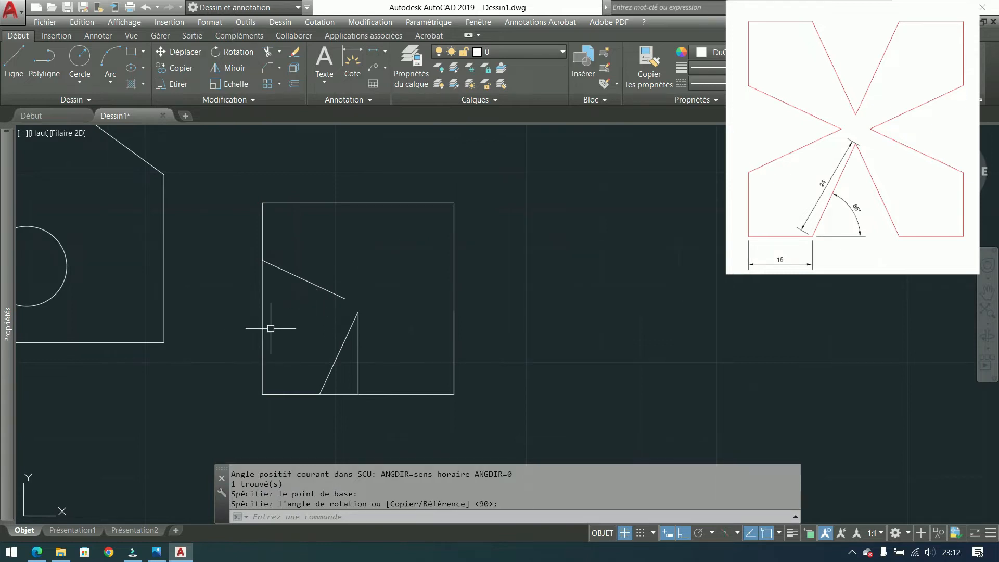
Draw a polyline 15 units up from the square's lower-left corner and on to the tip of the left notch.
click(44, 63)
click(262, 393)
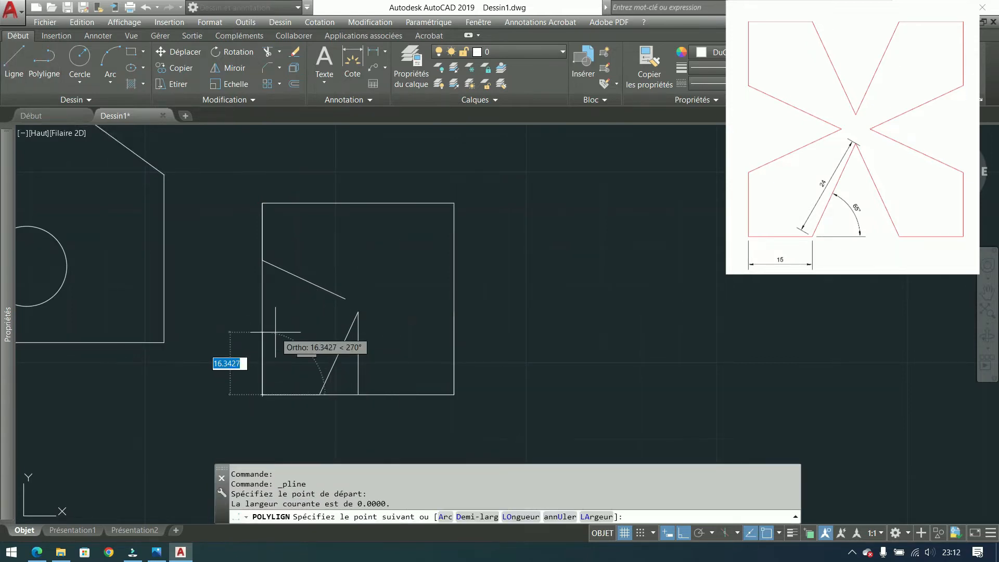
text(15)
key(Return)
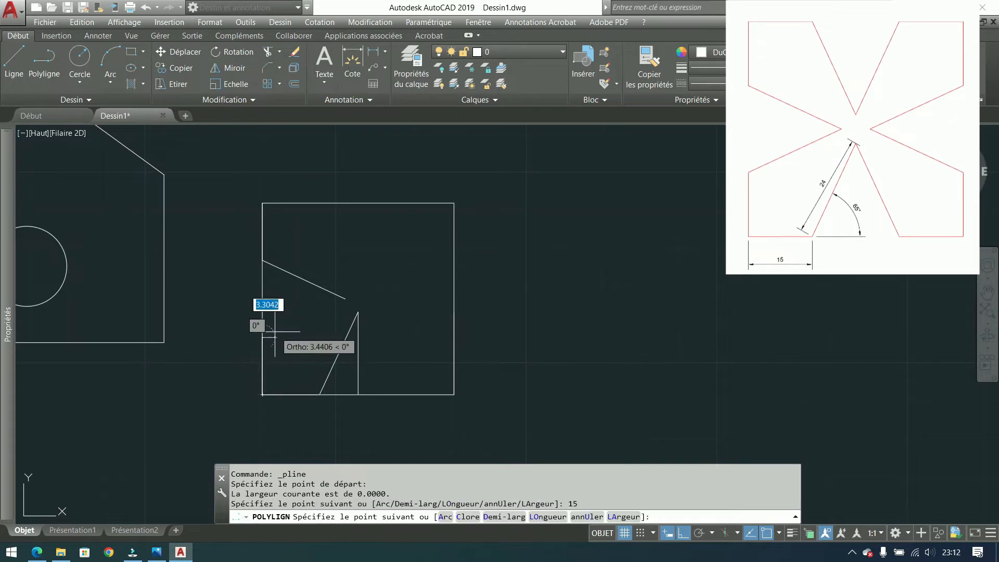
key(Return)
click(341, 278)
click(308, 304)
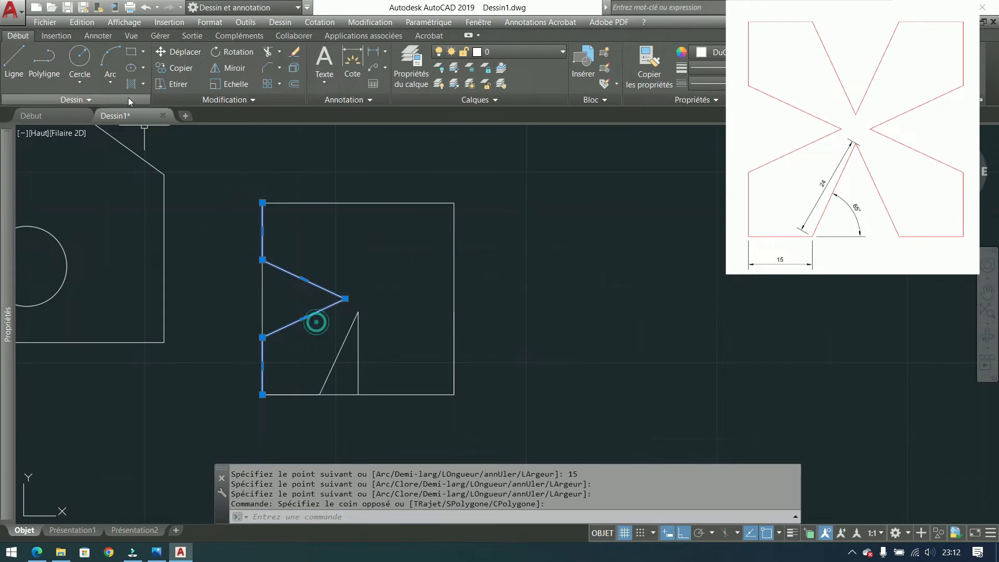
Draw a diagonal polyline from the square's upper-left corner to its lower-right corner.
click(44, 60)
click(263, 203)
click(451, 391)
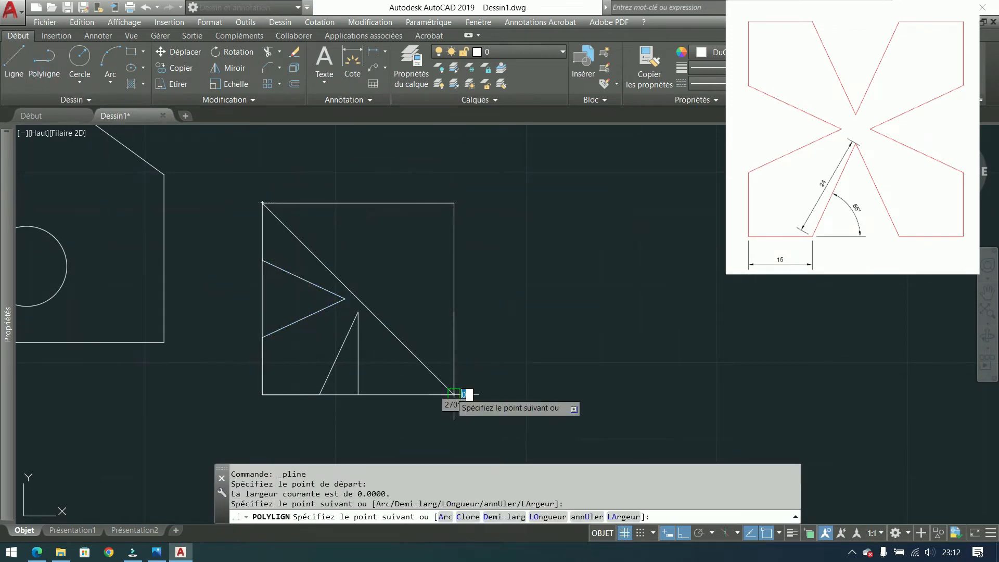
key(Return)
Rotate a copy of the left notch profile about the diagonal's midpoint onto the square's upper side.
click(314, 277)
click(297, 324)
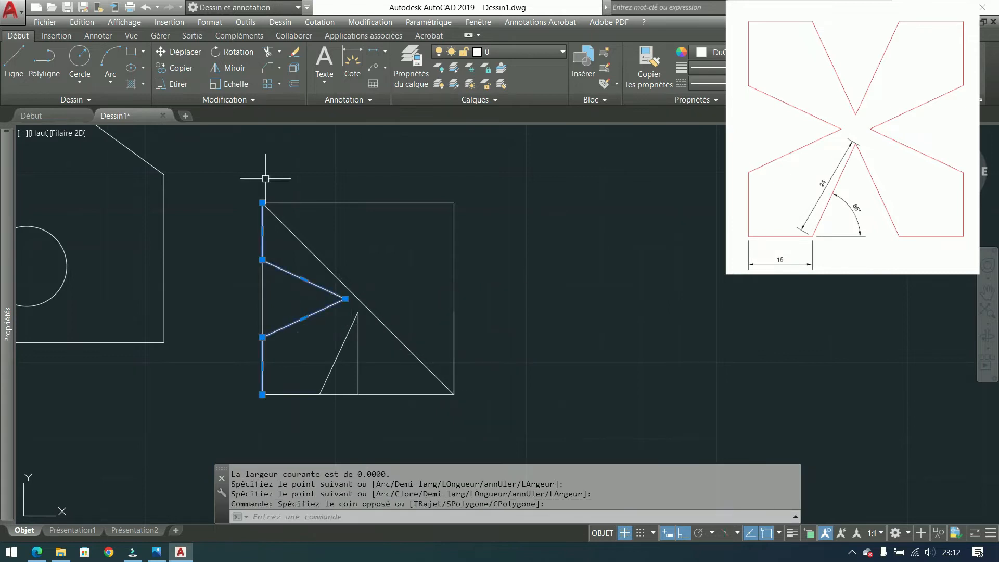
click(233, 52)
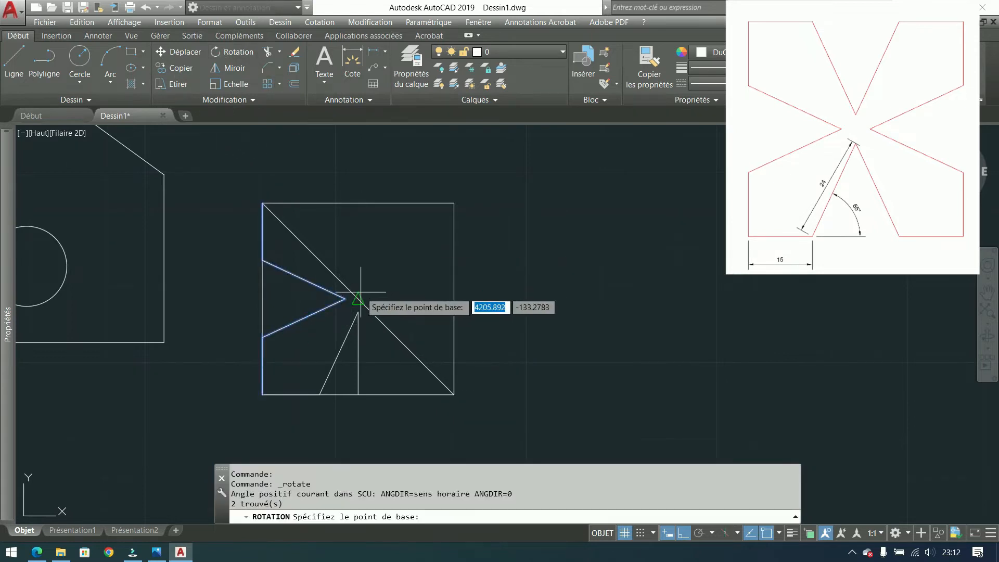
click(358, 299)
key(Return)
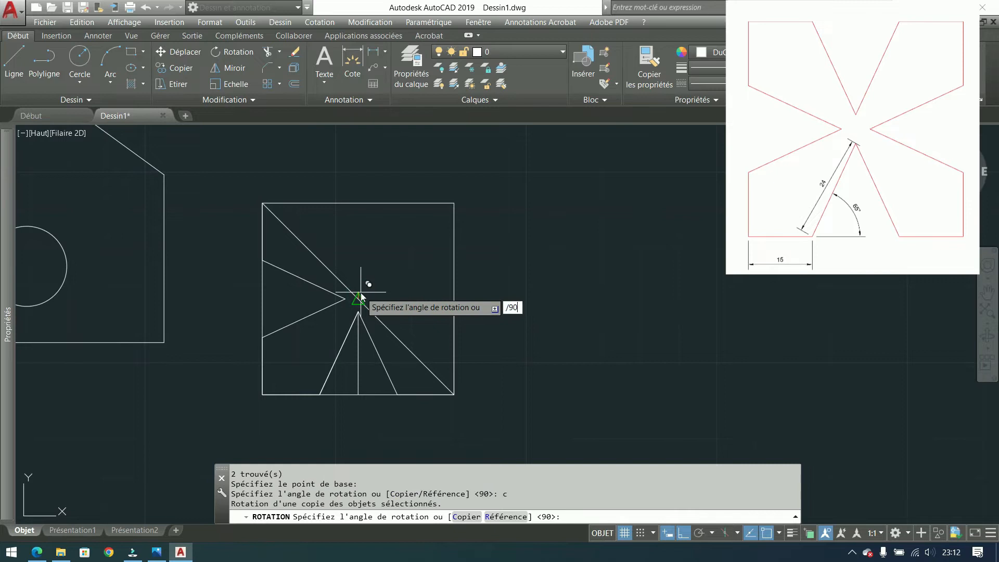
text(/90)
key(Return)
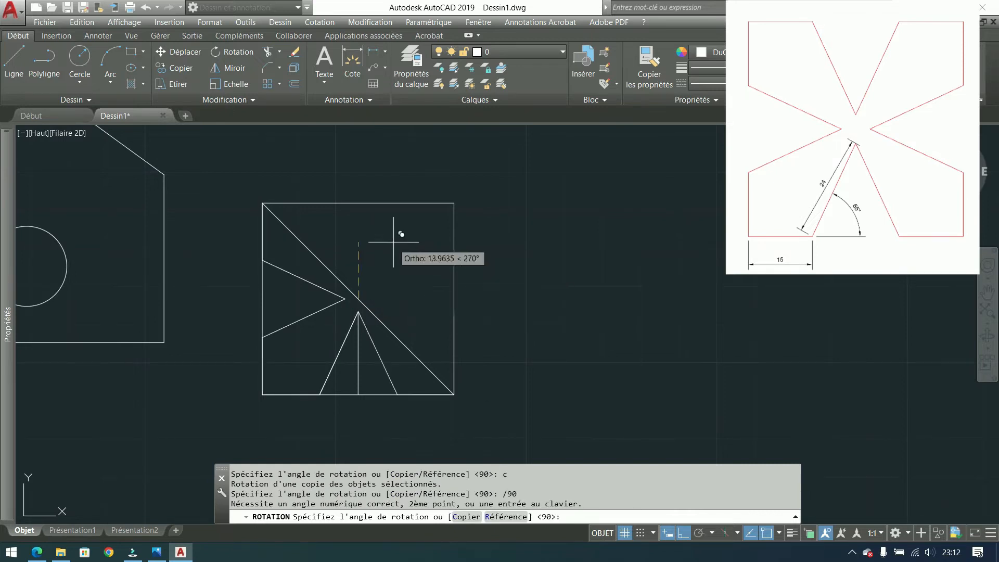
click(395, 229)
Rotate a copy of the upper notch profile by 90° about the diagonal's midpoint onto the right side.
click(382, 252)
click(335, 251)
key(space)
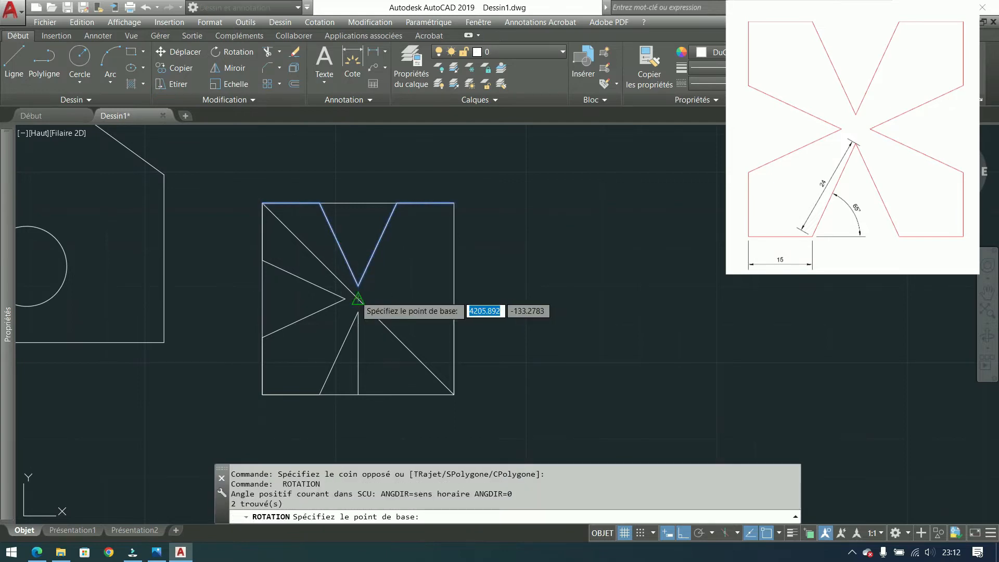
click(358, 299)
text(c)
key(Return)
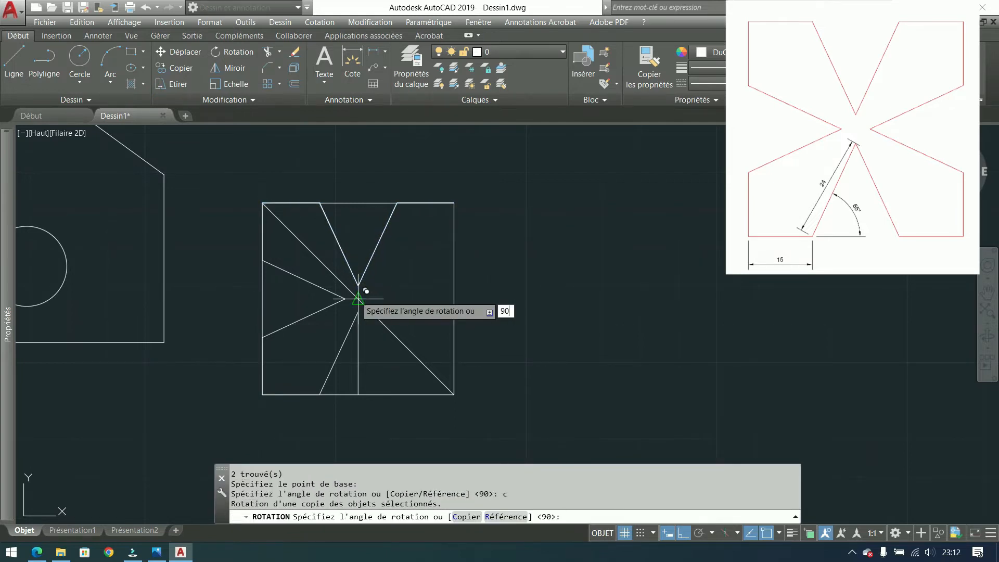
key(Return)
Erase the half-notch and vertical construction lines at the bottom, and rotate a copy of the right notch profile 90° about the diagonal's midpoint.
click(381, 336)
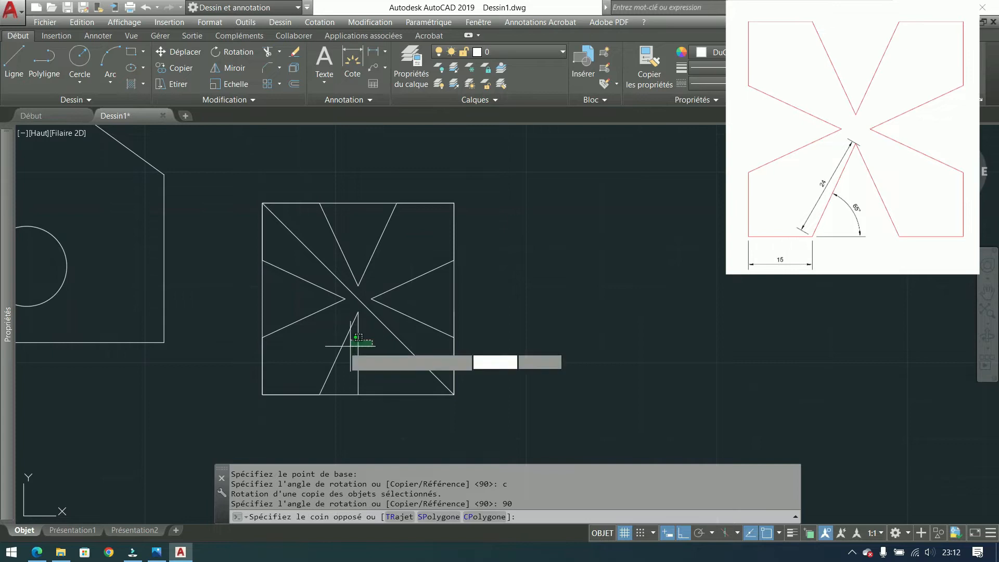
key(Delete)
click(429, 336)
click(376, 285)
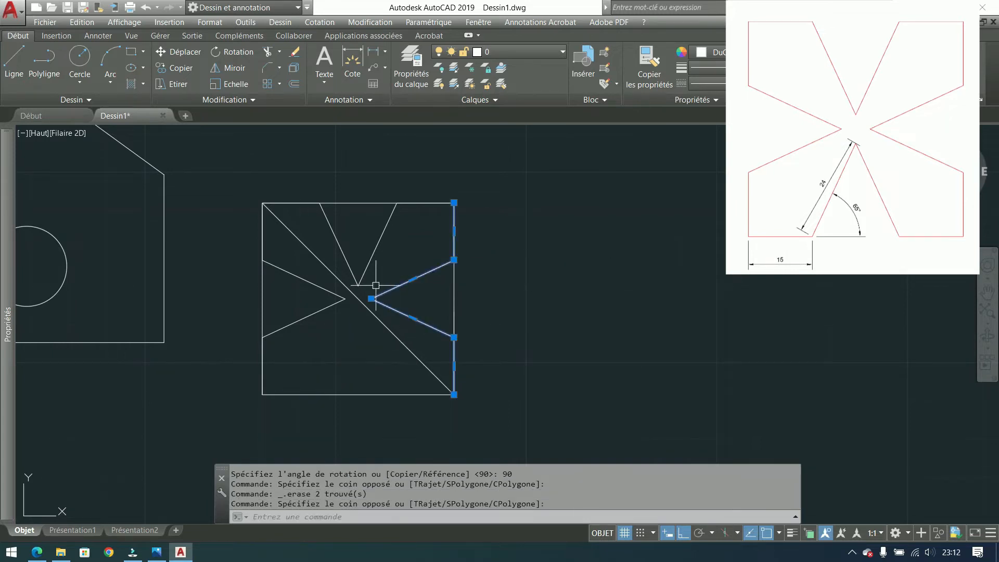
click(236, 52)
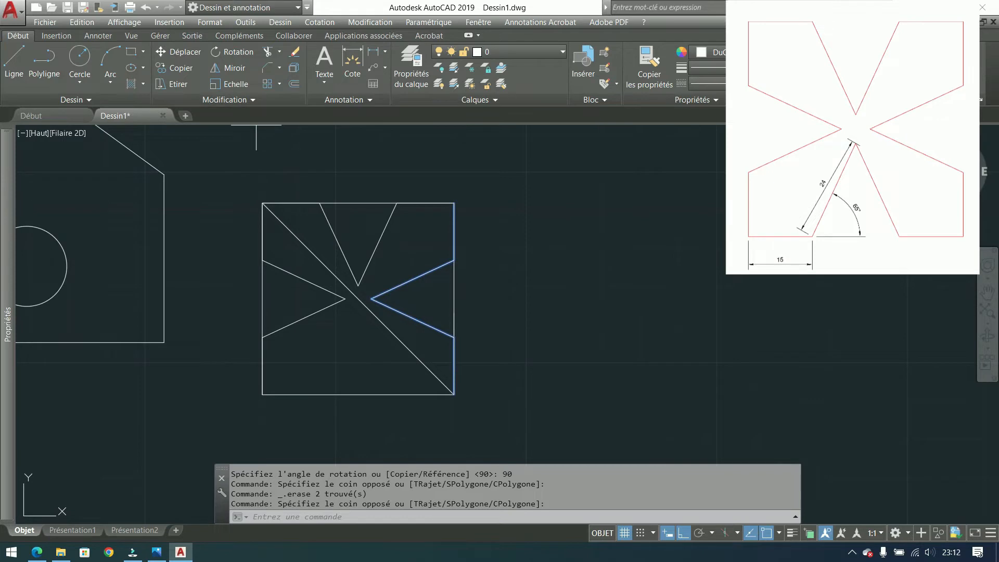
click(358, 299)
text(c)
key(Return)
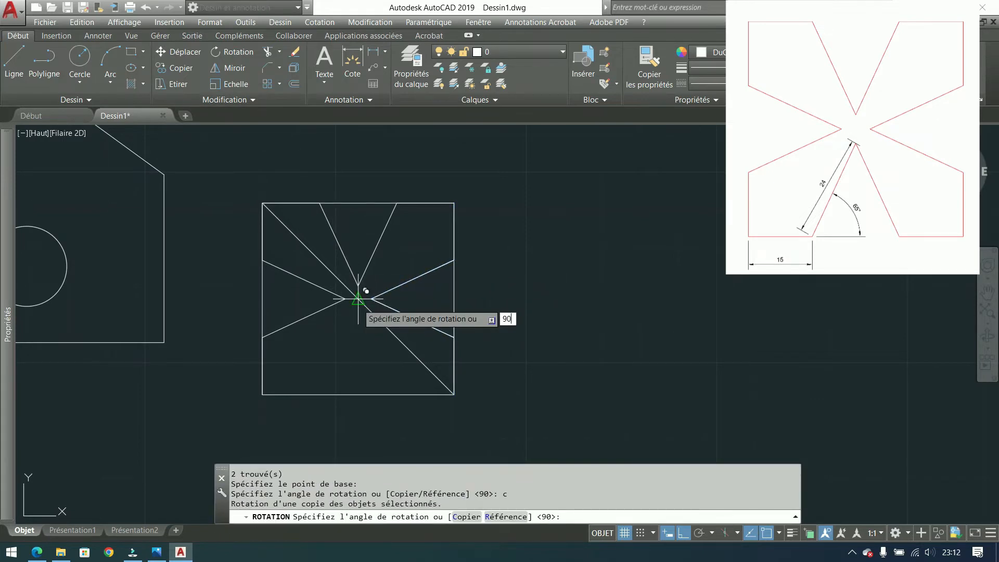
key(Return)
Erase the square's construction edges together with the diagonal.
click(368, 386)
click(346, 419)
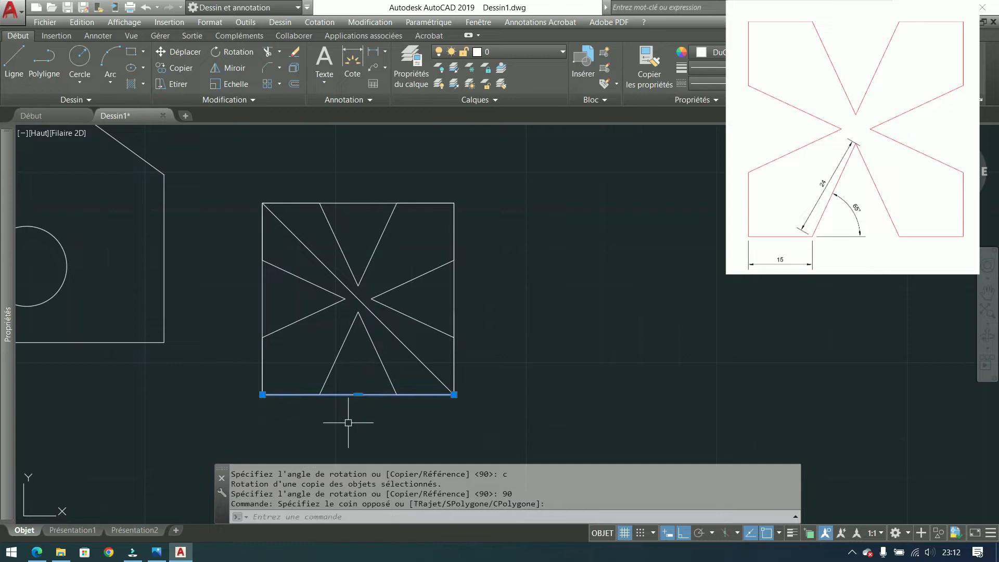
click(464, 306)
click(444, 308)
click(377, 194)
click(358, 214)
click(286, 288)
click(233, 296)
click(348, 289)
key(Delete)
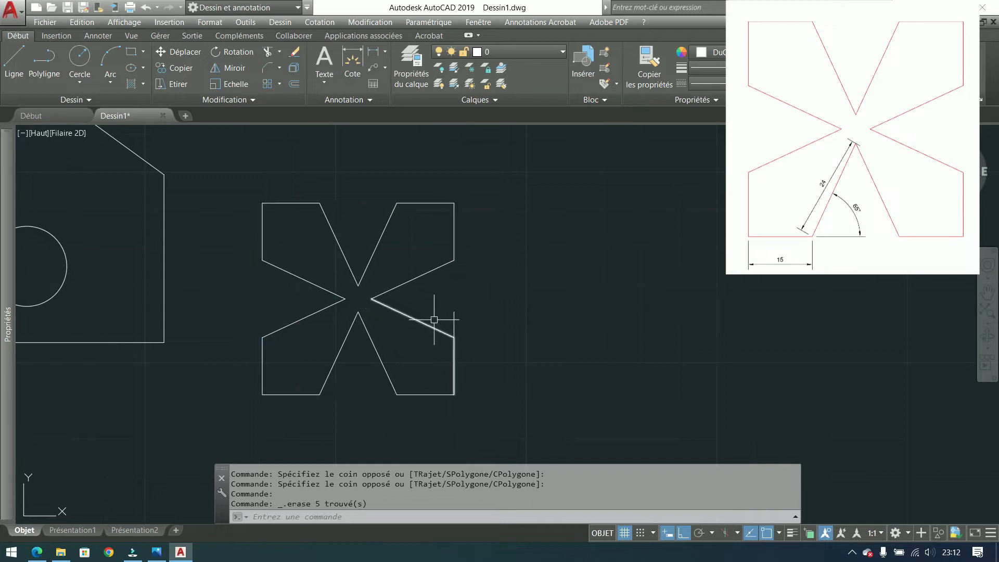
Erase the leftover construction line crossing the right notch opening.
click(468, 313)
click(445, 324)
key(Delete)
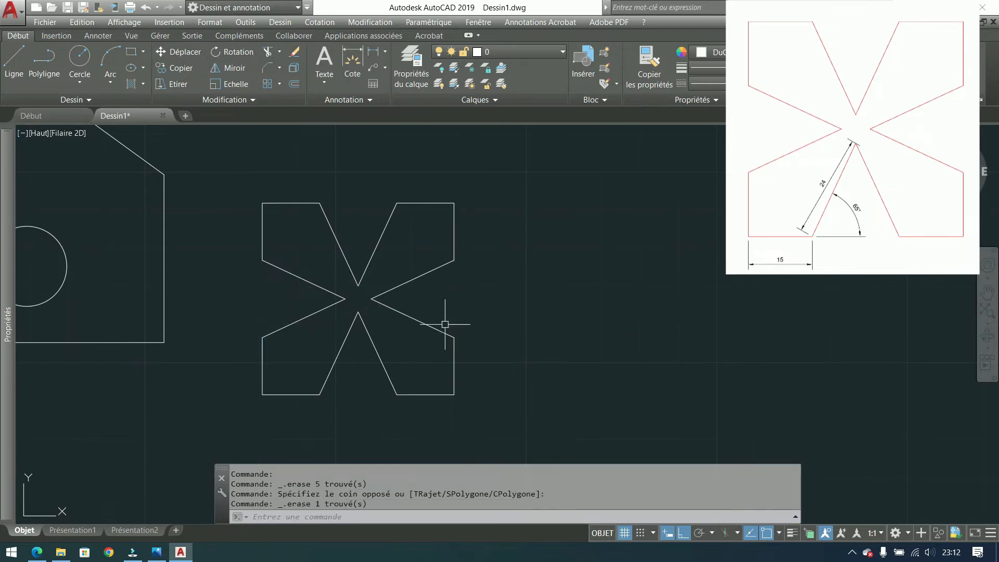
Join all segments of the notched outline into one polyline.
click(495, 212)
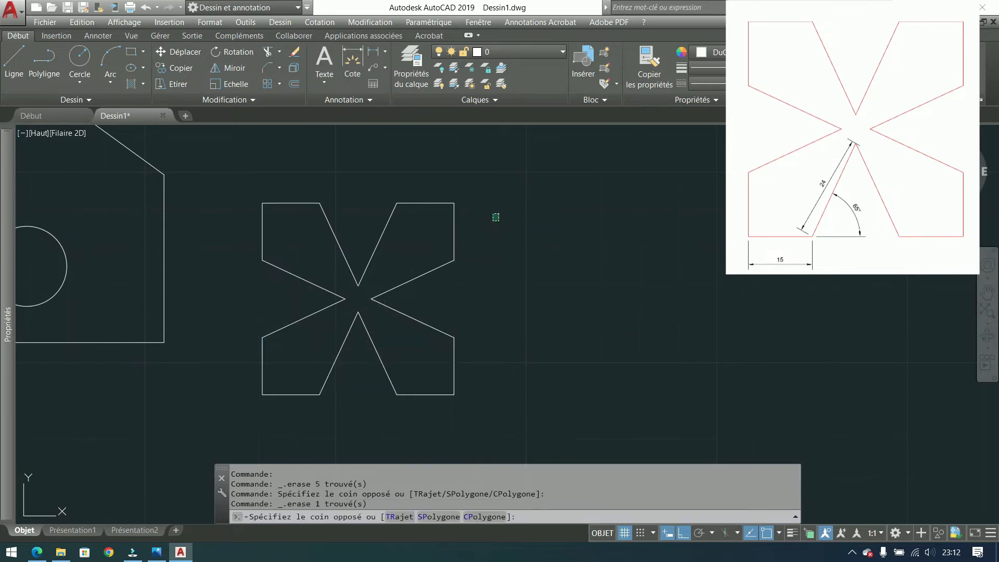
click(275, 335)
click(255, 102)
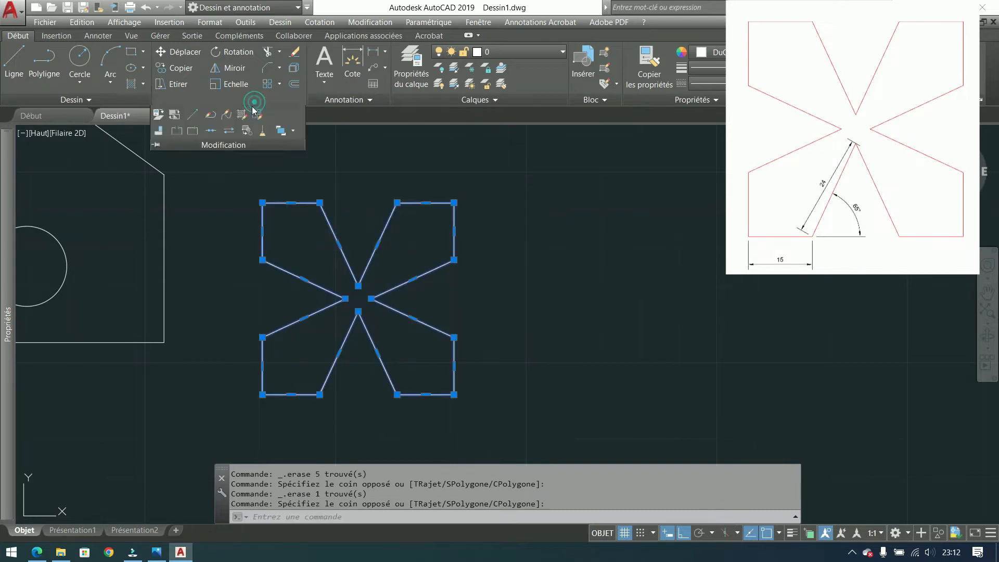
click(214, 130)
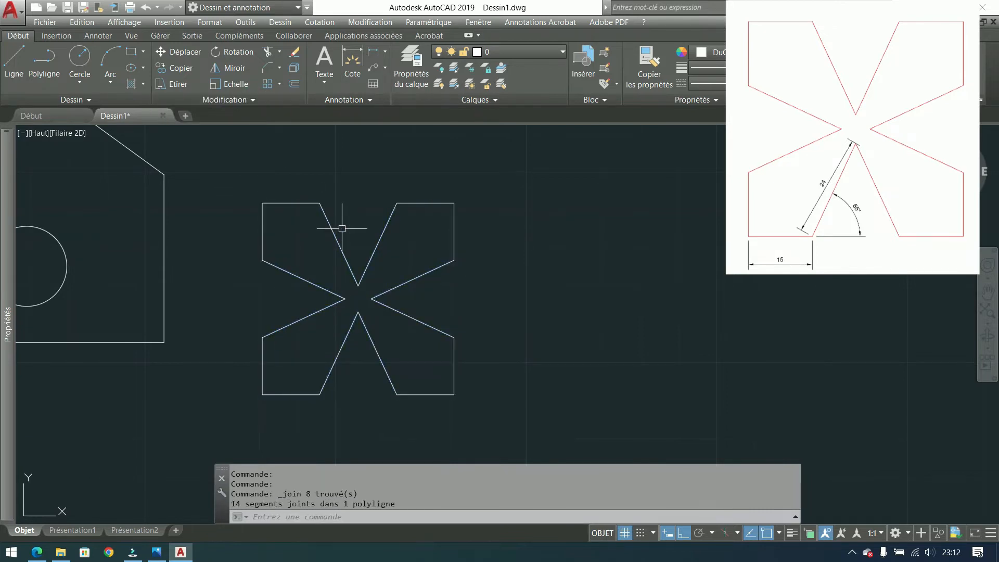
Draw a vertical polyline about 22 units long down from the lower notch's tip.
scroll(344, 224, down, 3)
scroll(281, 256, up, 3)
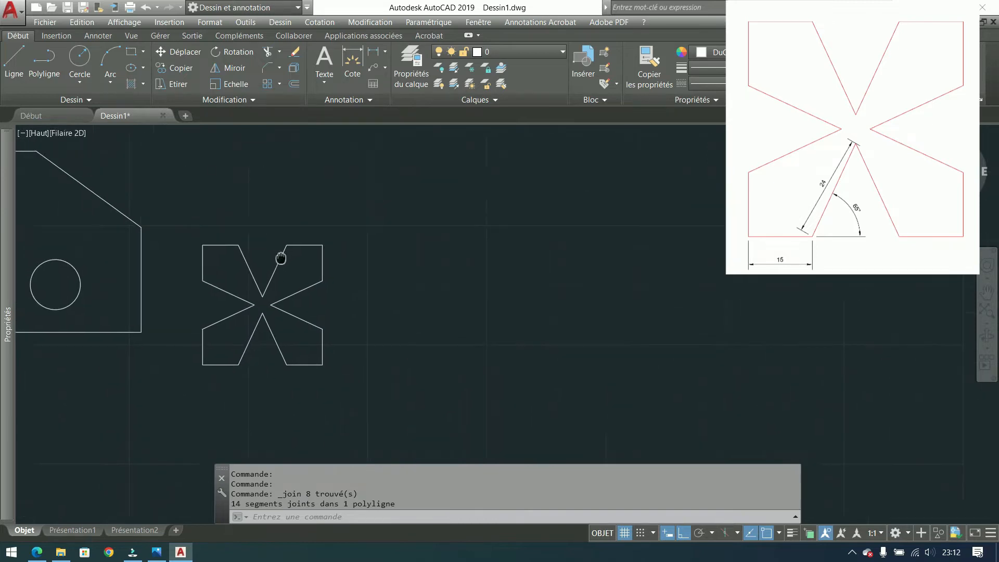
scroll(292, 357, up, 2)
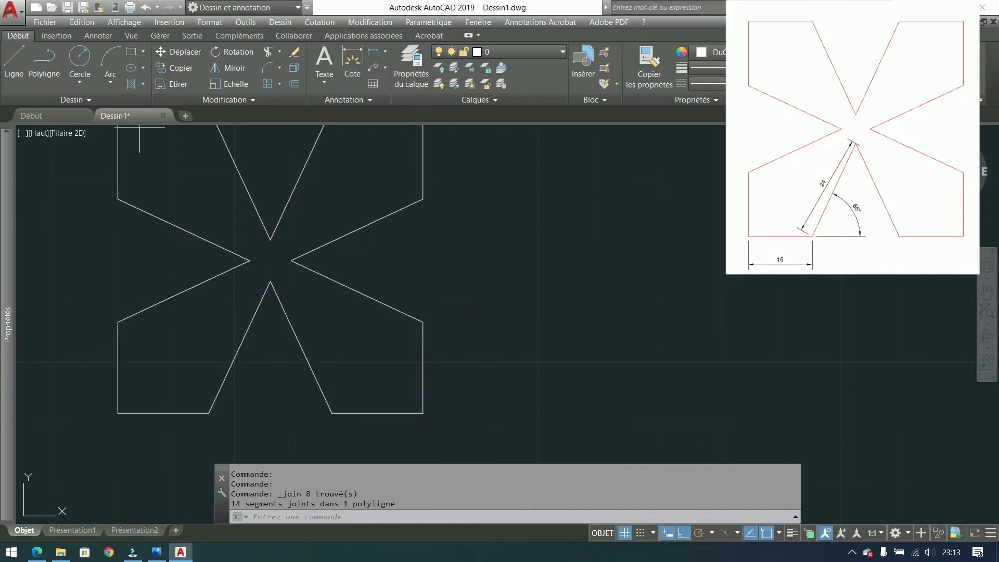
click(44, 58)
click(270, 281)
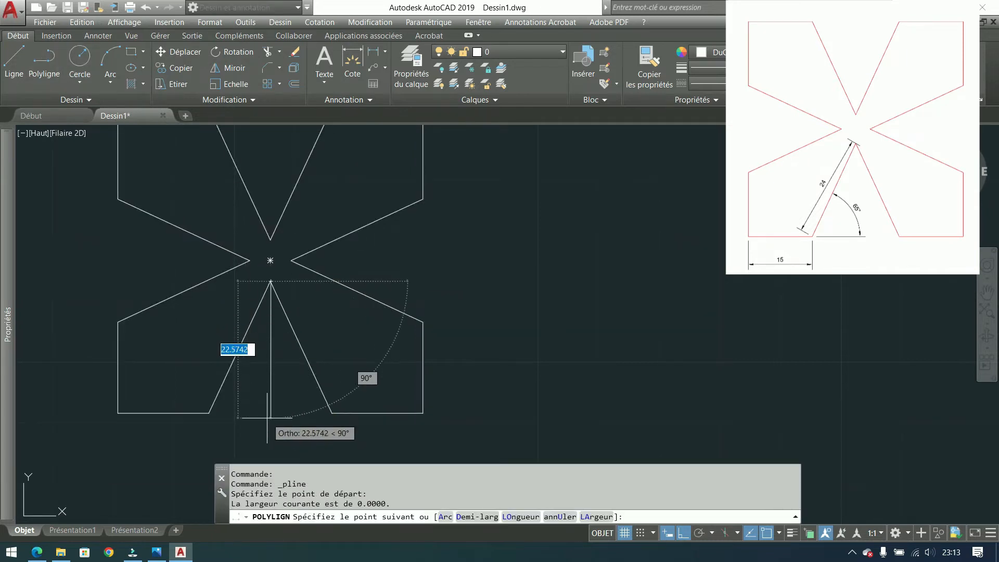
click(267, 417)
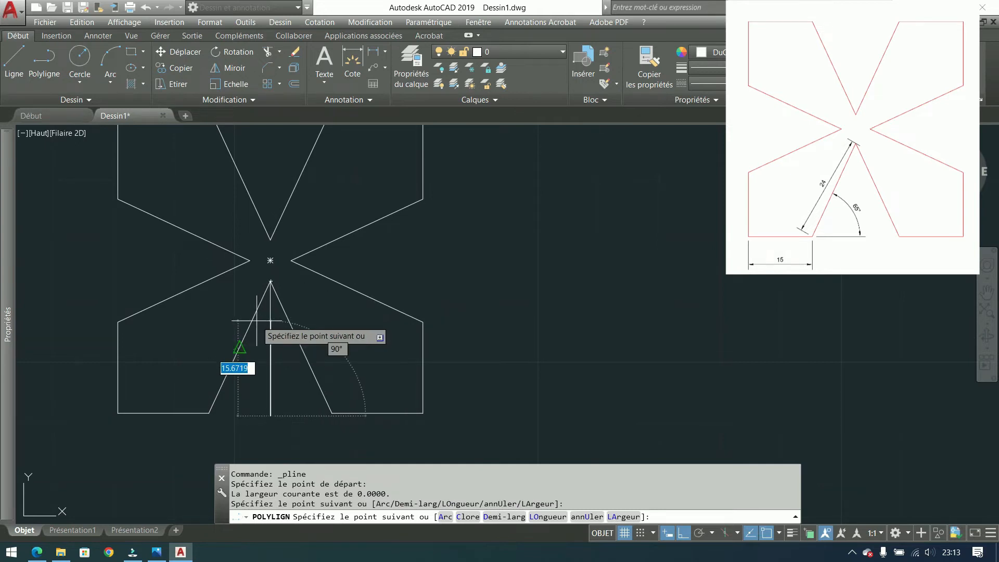
key(Escape)
middle_drag(364, 272, 339, 277)
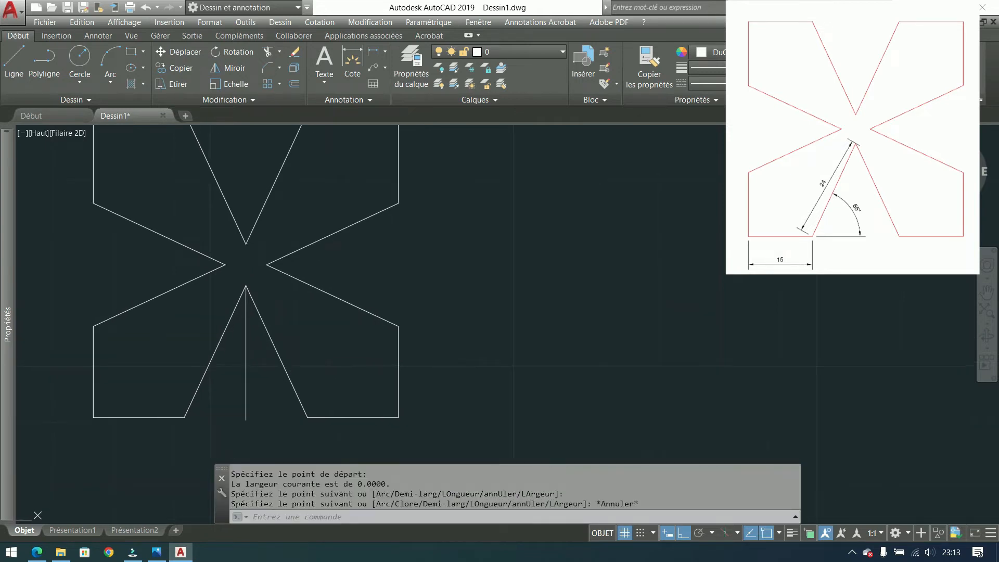
Beside the finished shape, start a polyline with a 15-unit horizontal segment and a 24-unit segment rising at 65°.
click(46, 73)
click(464, 410)
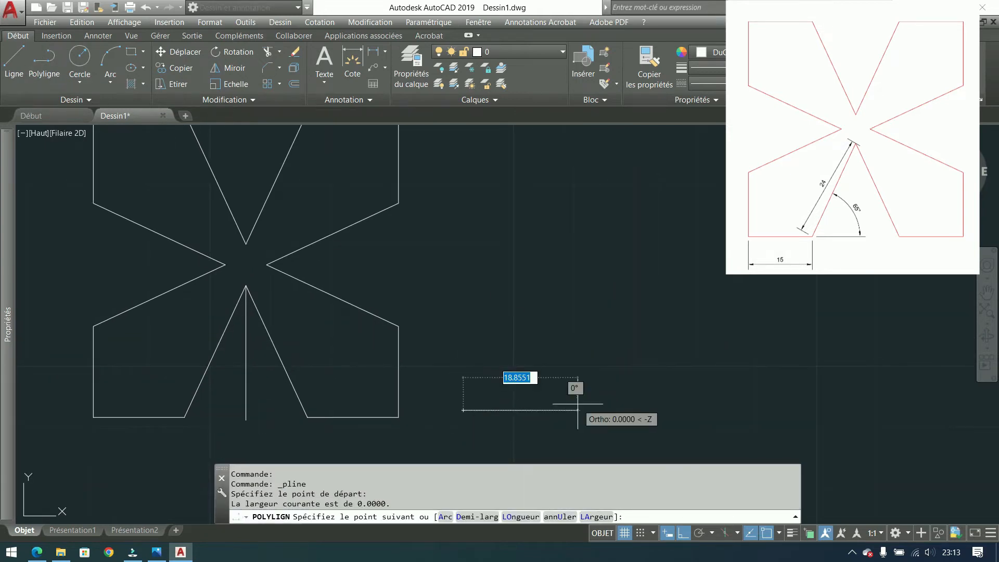
text(15)
key(Return)
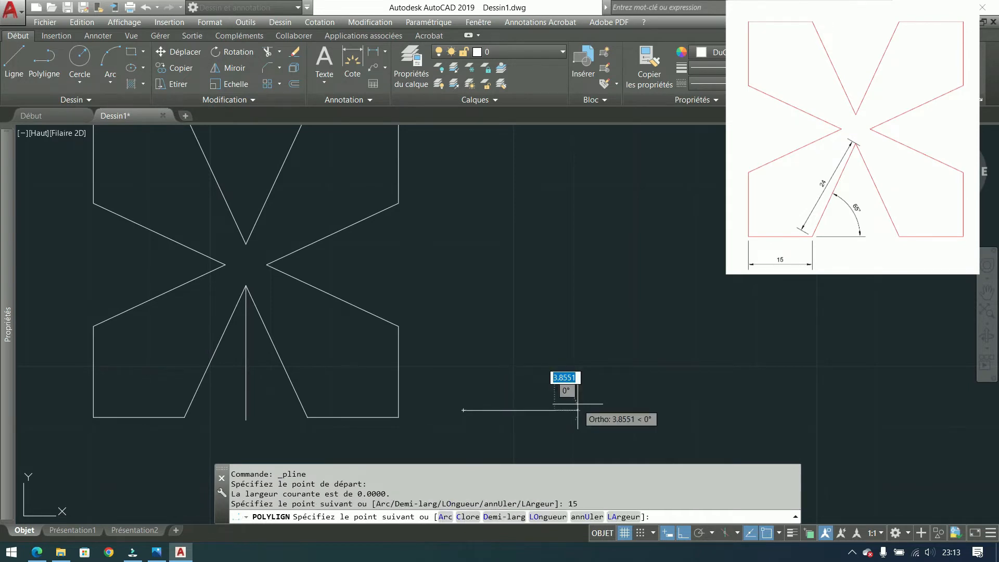
key(F8)
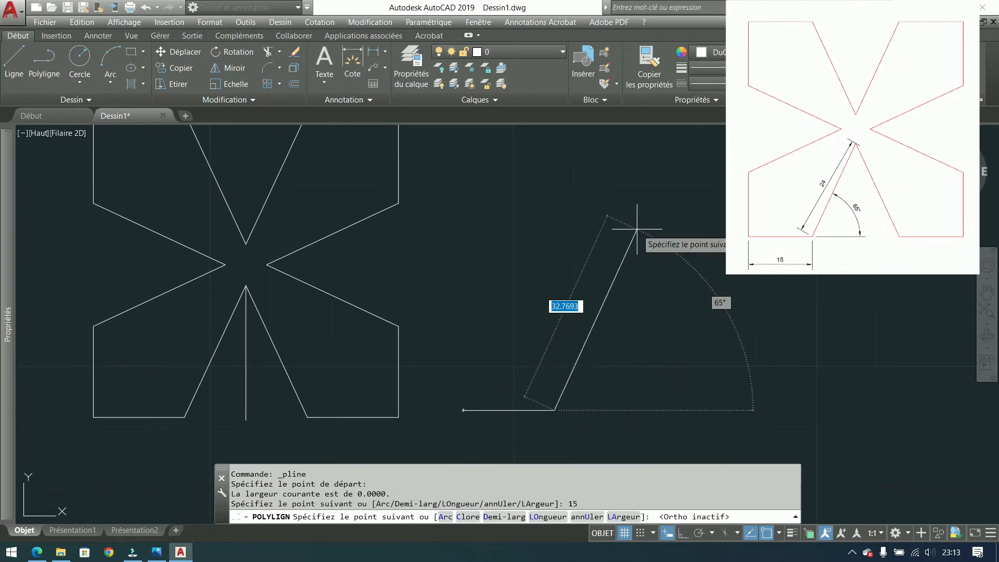
text(2)
key(Tab)
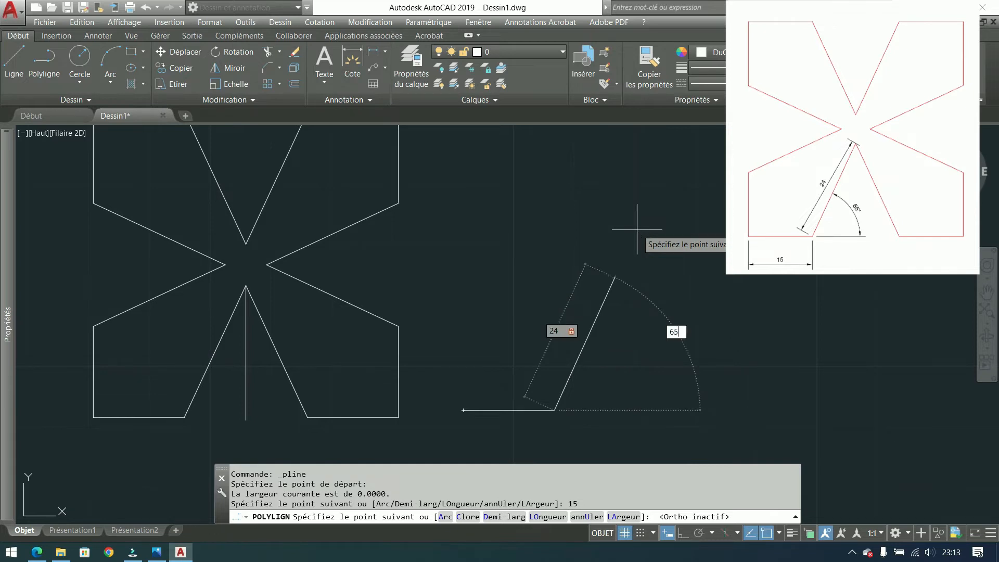
key(Return)
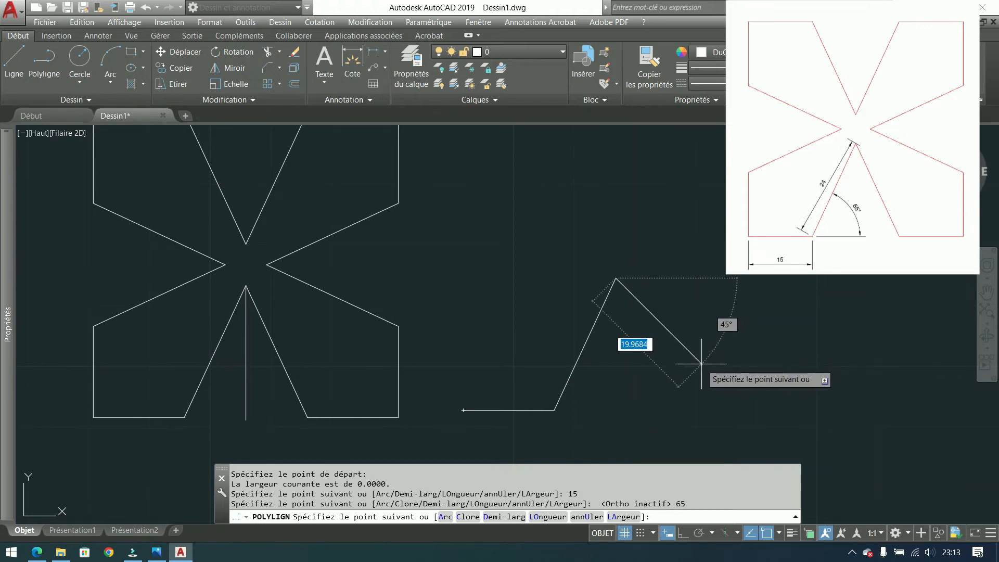
Continue the polyline with a 24-unit segment descending at 65° and a 15-unit horizontal segment, and end it.
text(24)
key(Tab)
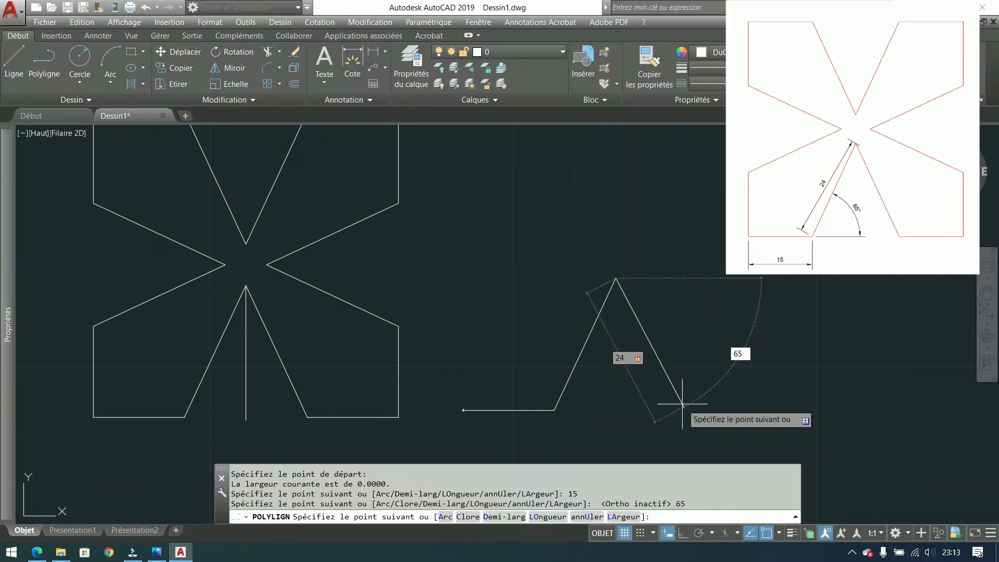
text(65)
key(Return)
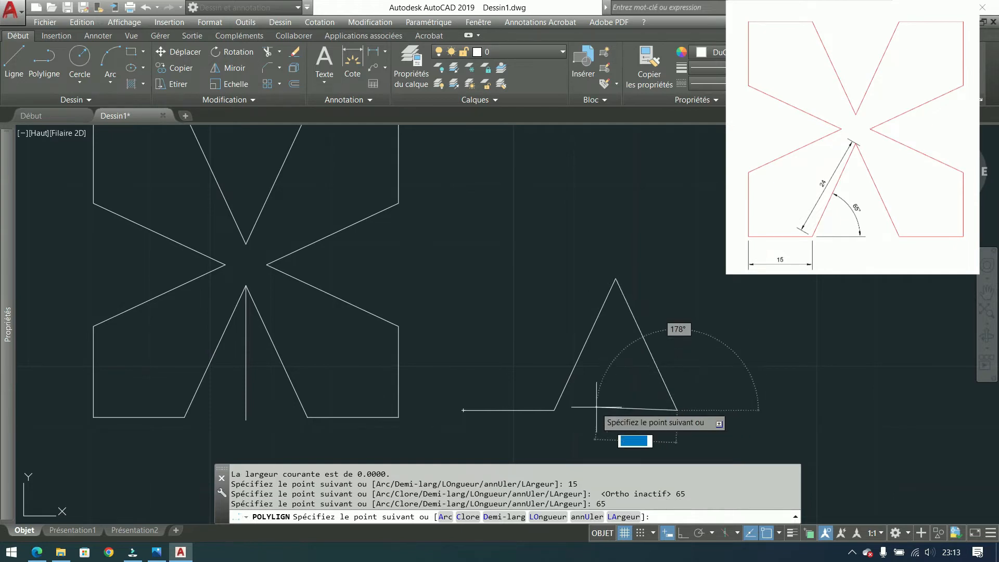
key(F8)
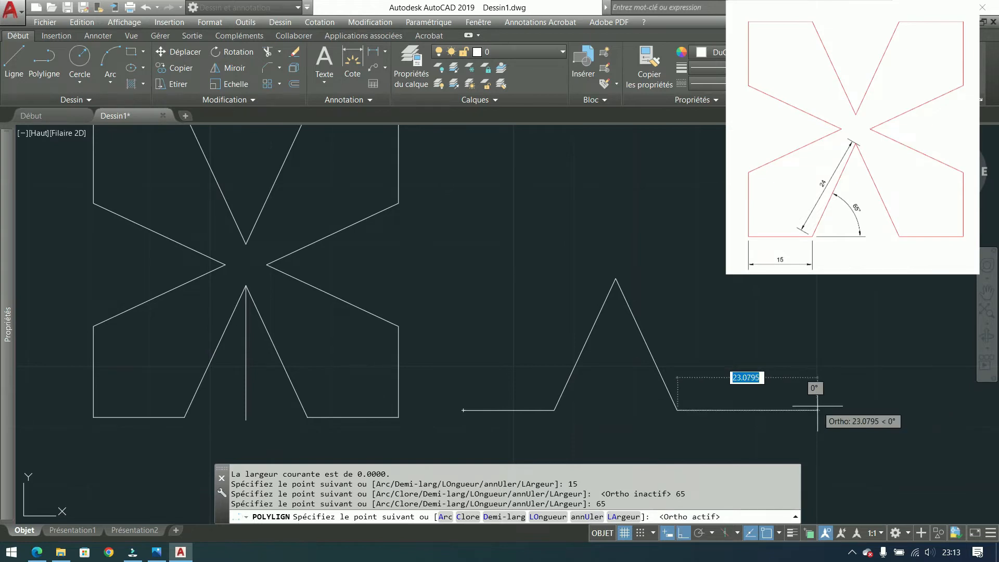
text(15)
key(Return)
key(Return)
Rotate a copy of the new notch profile by 90° about its right end.
scroll(700, 404, down, 2)
scroll(696, 391, up, 2)
middle_drag(656, 394, 604, 402)
scroll(593, 393, down, 2)
click(670, 379)
click(598, 413)
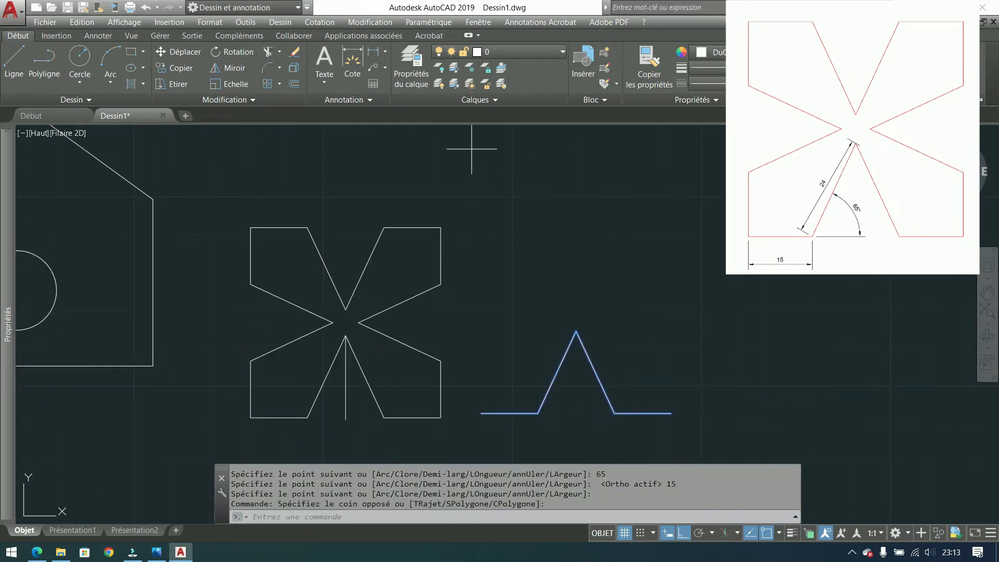
click(232, 51)
click(671, 413)
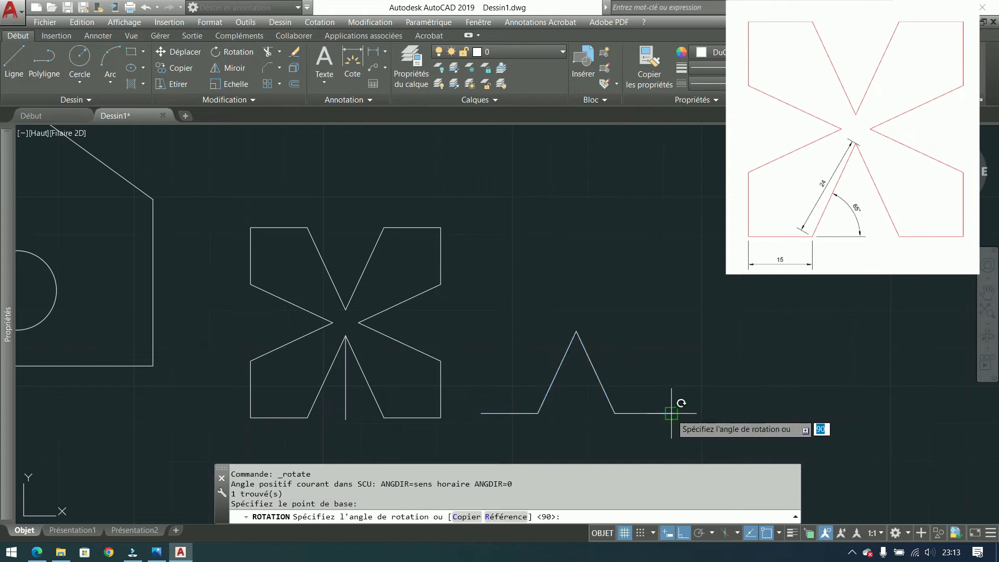
key(Return)
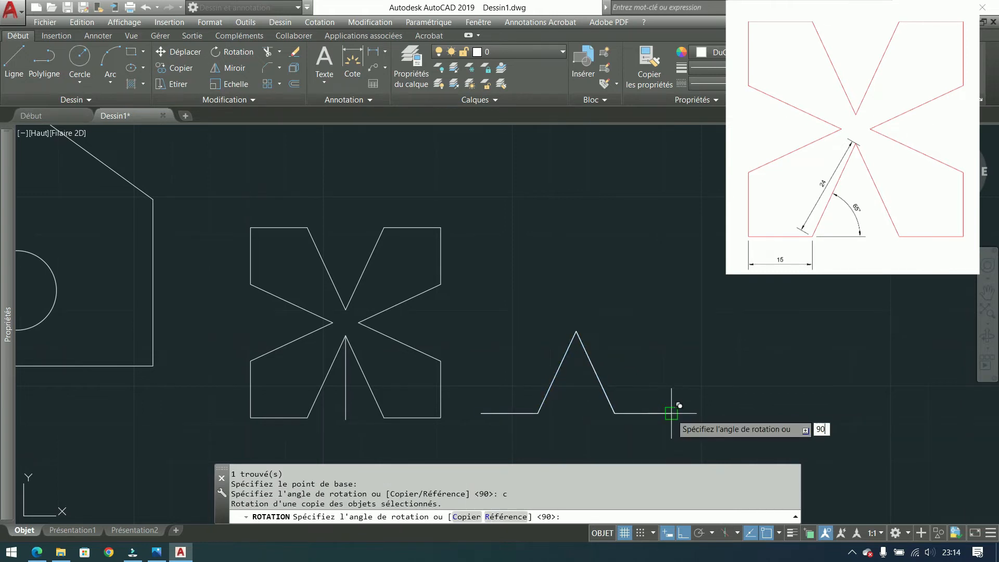
key(Return)
Move the vertical copy from its lower end to the left end of the horizontal notch profile.
click(749, 276)
click(690, 333)
click(188, 53)
click(671, 413)
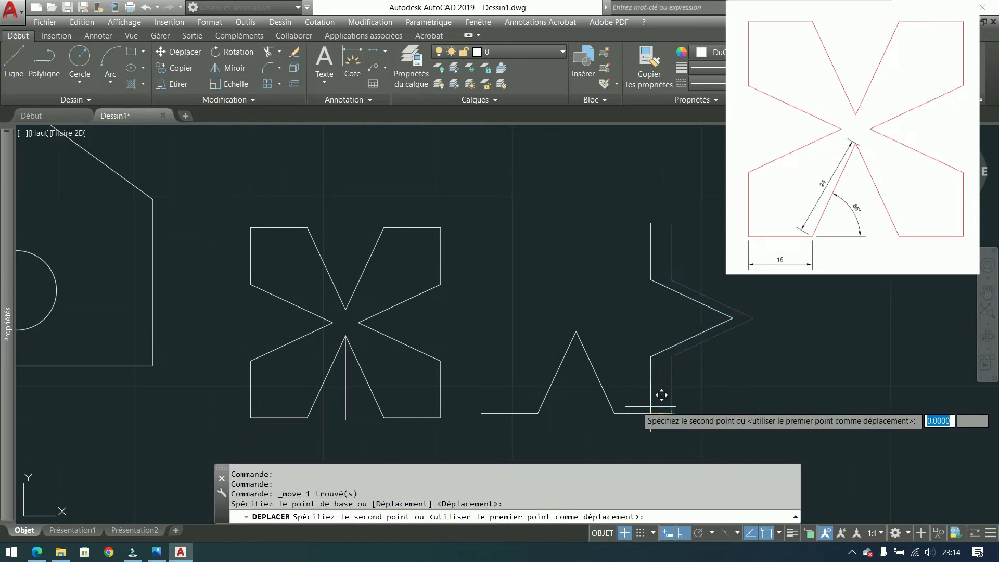
click(481, 414)
Rotate a copy of the vertical notch profile by 90° about its upper end.
click(548, 255)
click(503, 328)
click(238, 53)
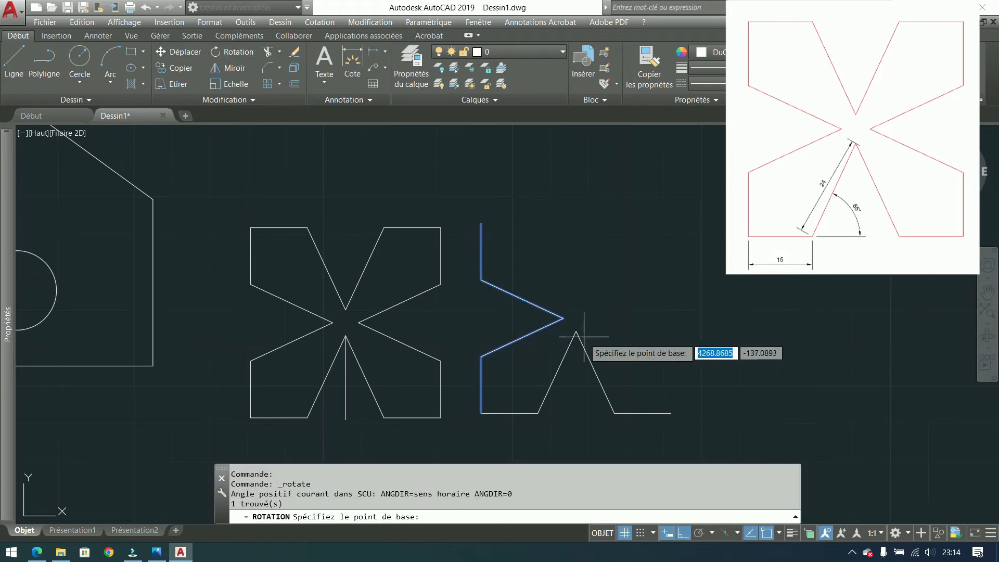
click(480, 225)
text(c)
key(Return)
text(90)
key(Return)
Move the upper rotated notch profile from its left end to the upper end of the vertical profile.
click(464, 223)
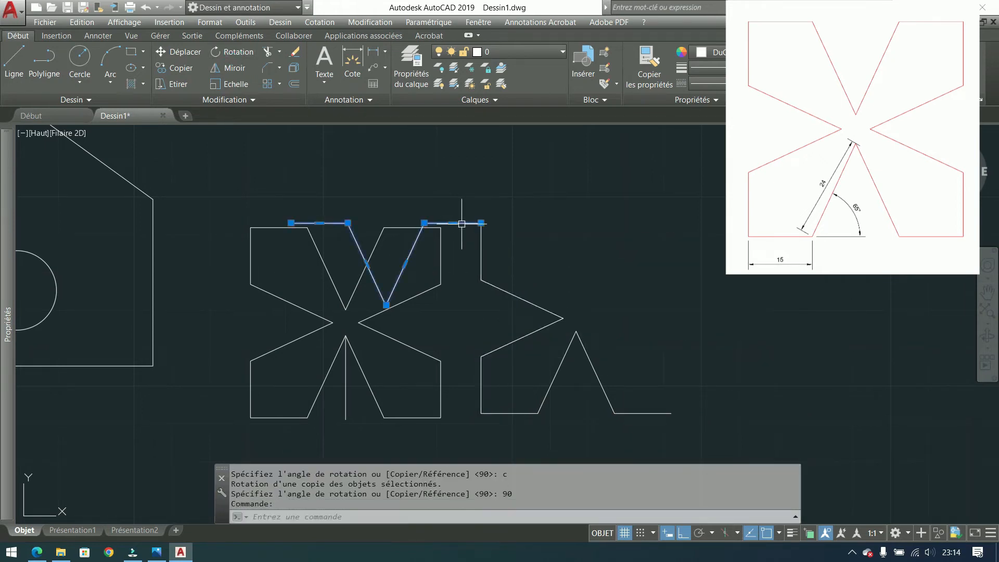
click(178, 51)
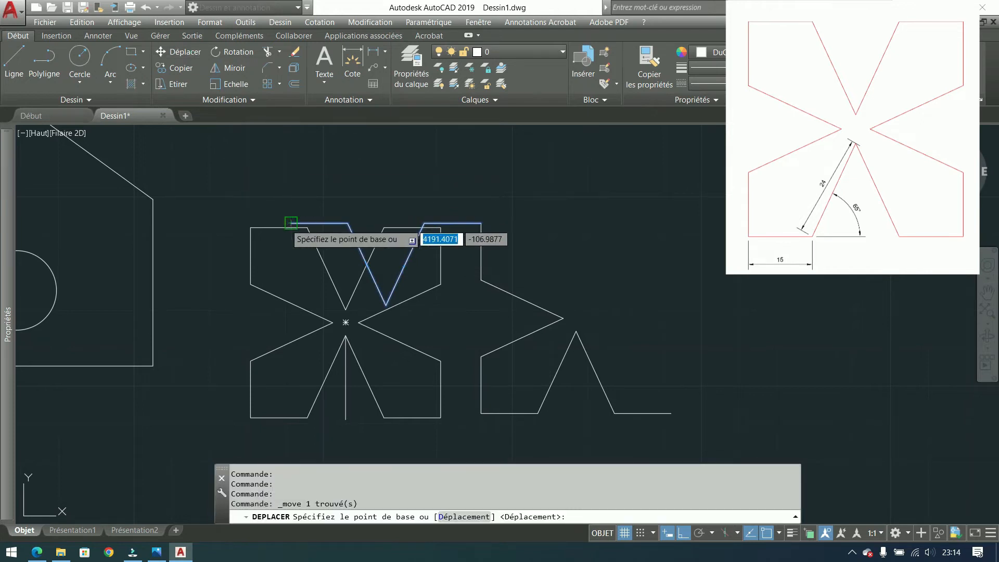
click(290, 224)
click(483, 224)
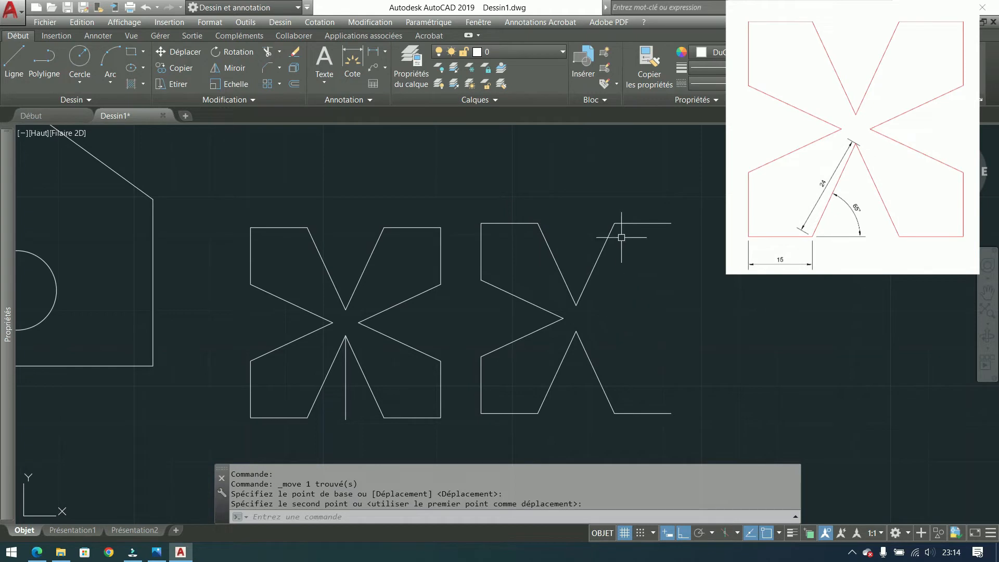
Draw a rectangle around the first notched figure, from its lower-left corner to its upper-right corner.
click(132, 52)
click(250, 417)
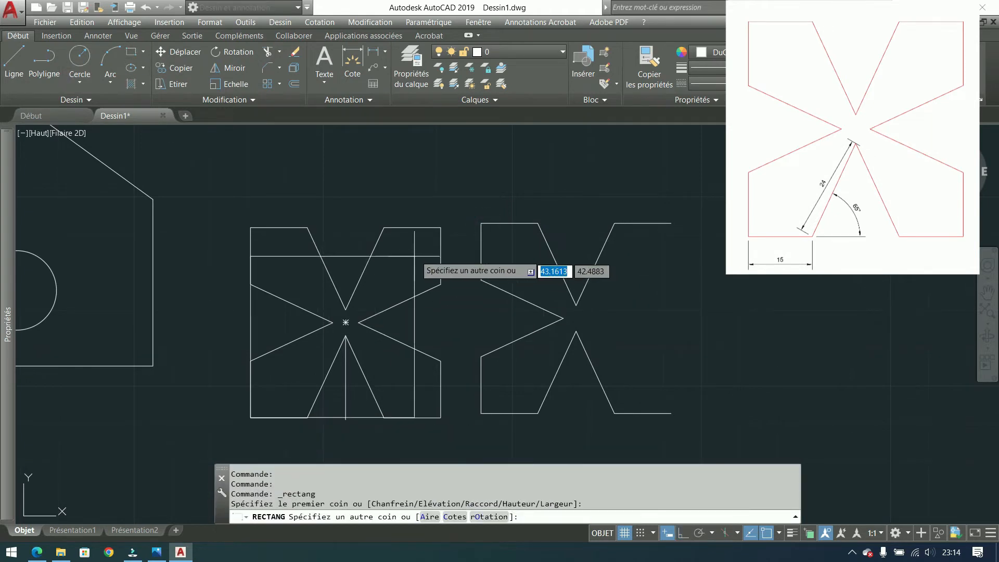
click(440, 228)
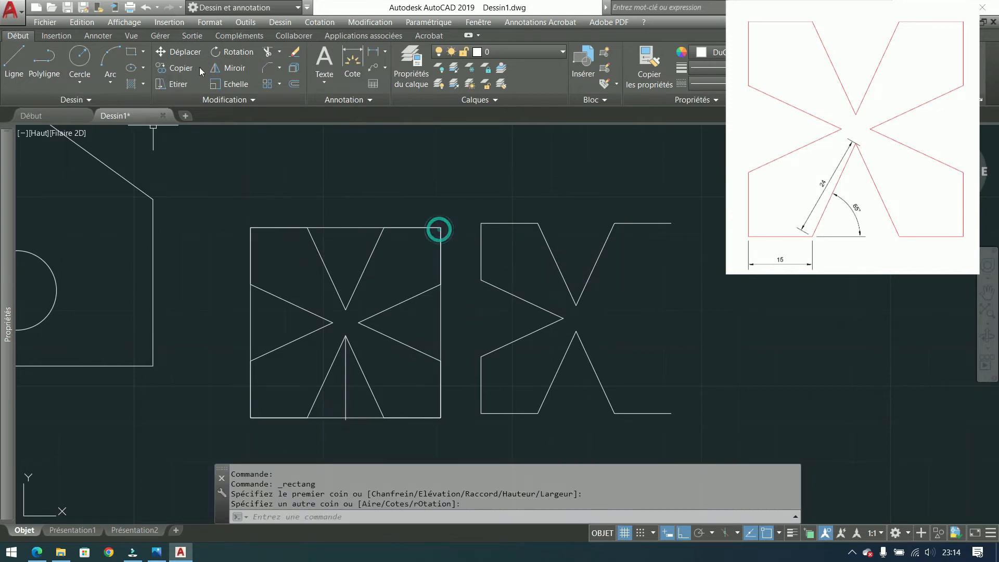
Draw vertical and horizontal centre lines across the rectangle as polylines between the midpoints of its opposite sides.
click(43, 64)
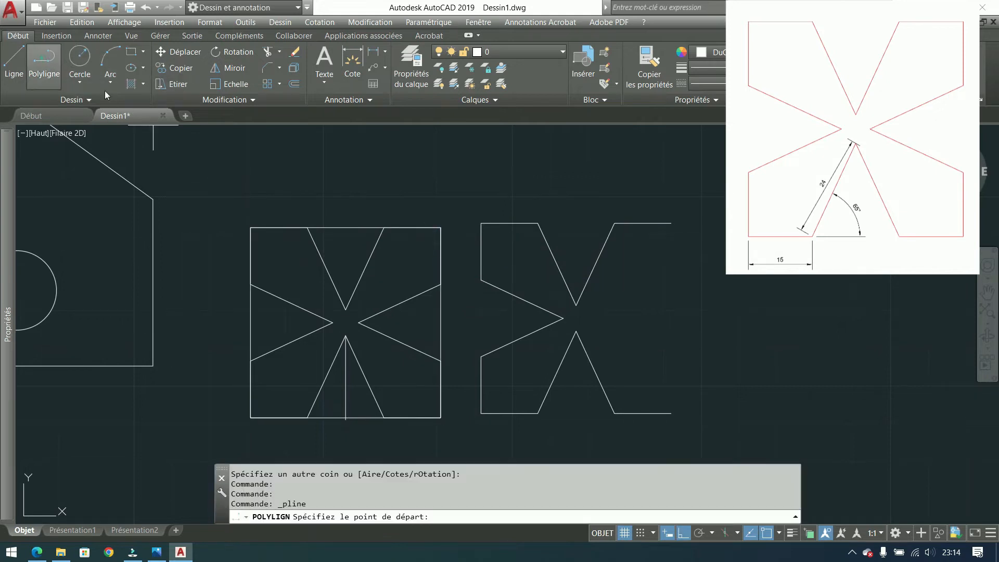
click(346, 227)
click(343, 416)
key(Return)
key(Return)
click(250, 322)
click(441, 323)
key(Return)
Draw both diagonals of the rectangle as polylines between its opposite corners.
key(Return)
click(441, 227)
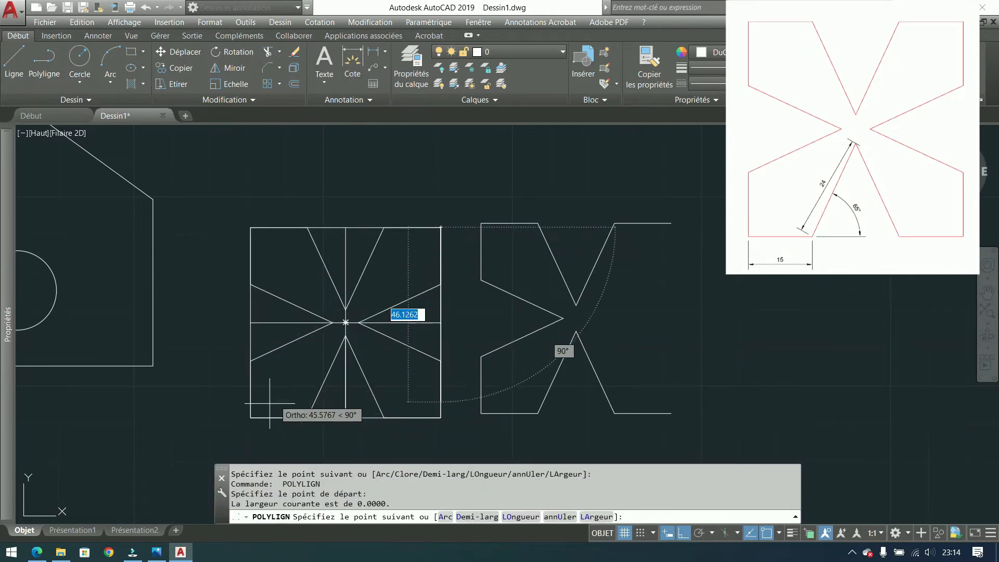
click(250, 417)
key(Return)
key(Return)
click(250, 227)
click(441, 417)
key(Return)
Examine the first figure's symmetry axes by highlighting all four together and one diagonal alone, clearing the selection each time.
scroll(325, 309, up, 2)
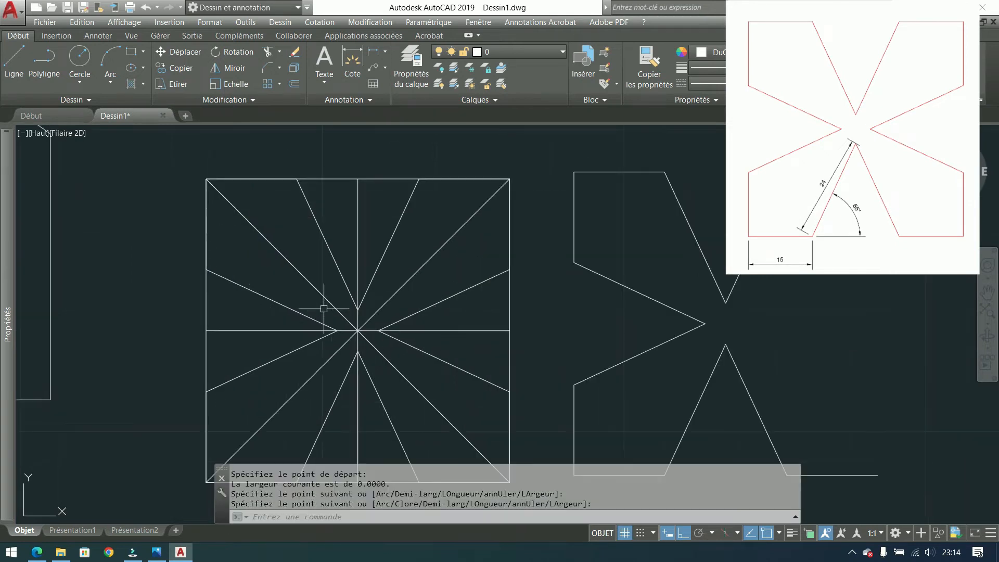
click(367, 314)
click(350, 339)
scroll(375, 306, down, 2)
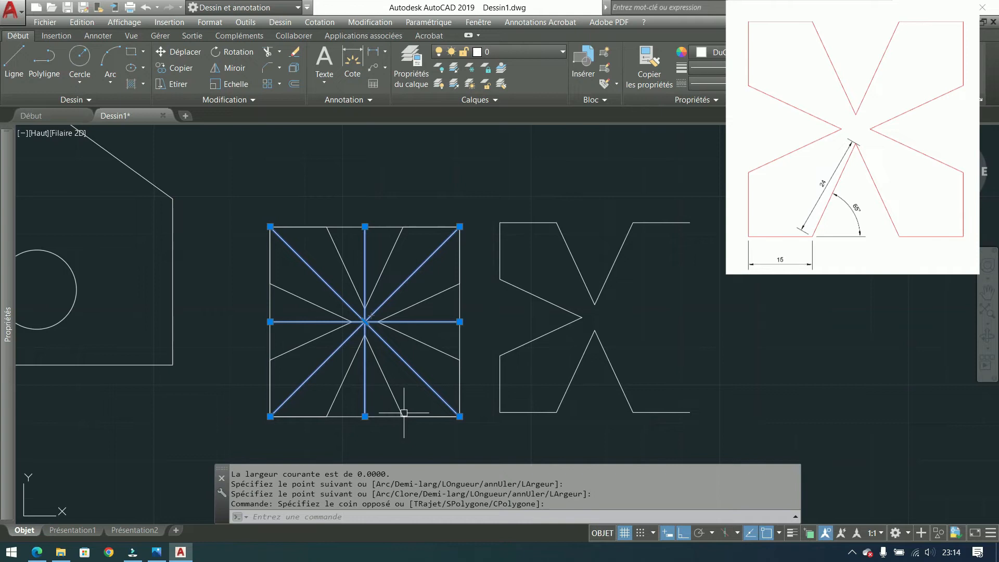
click(349, 301)
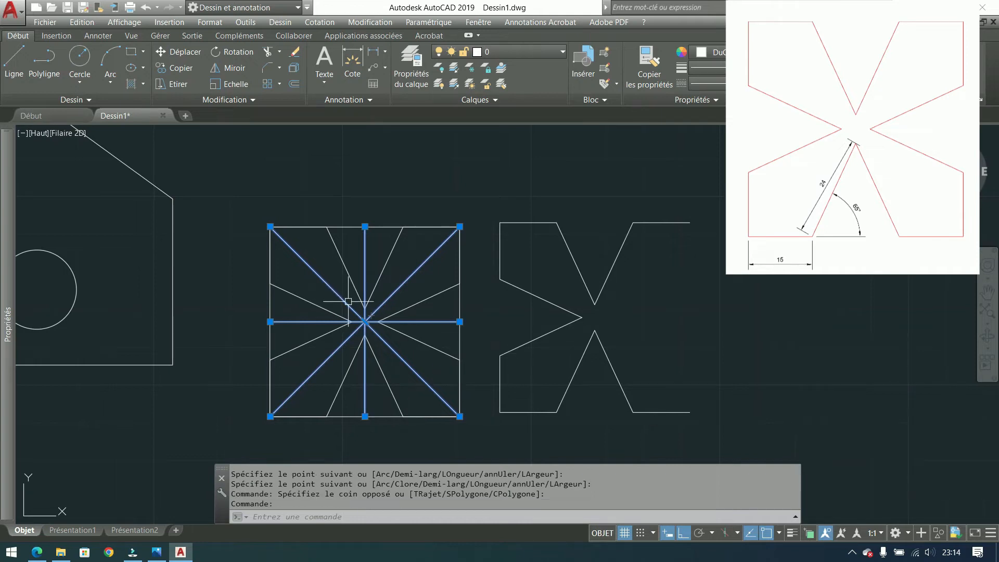
key(Escape)
click(344, 305)
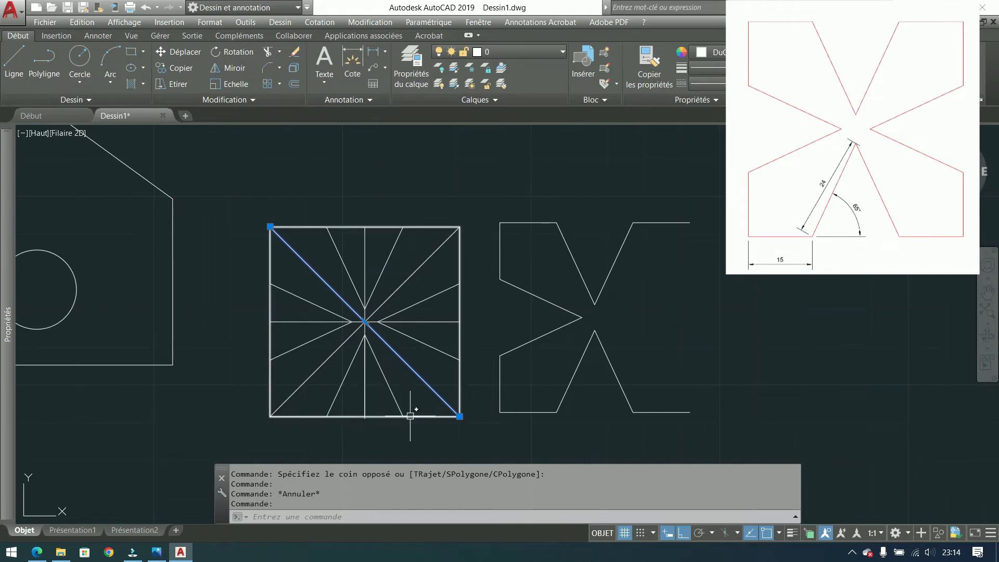
key(Escape)
Draw a polyline in the empty area beside the second figure with a 15-unit horizontal segment and a 24-unit segment rising at 65°.
middle_drag(616, 281, 323, 271)
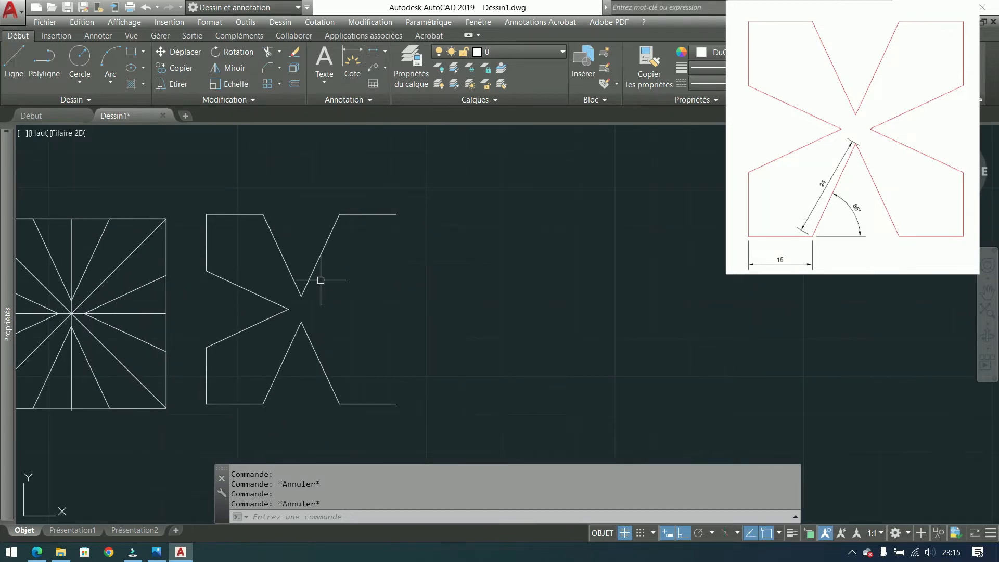
middle_drag(524, 293, 422, 278)
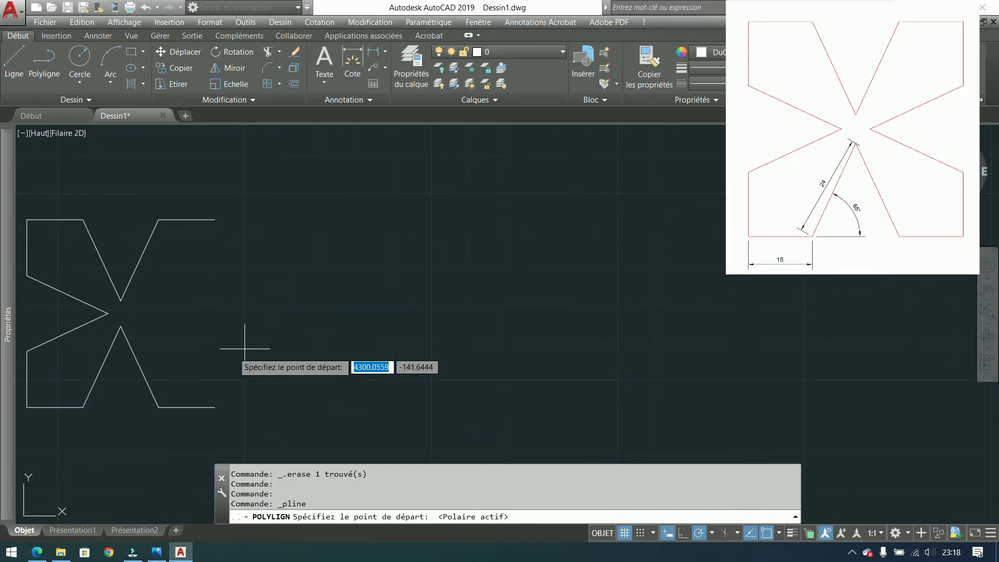
click(271, 404)
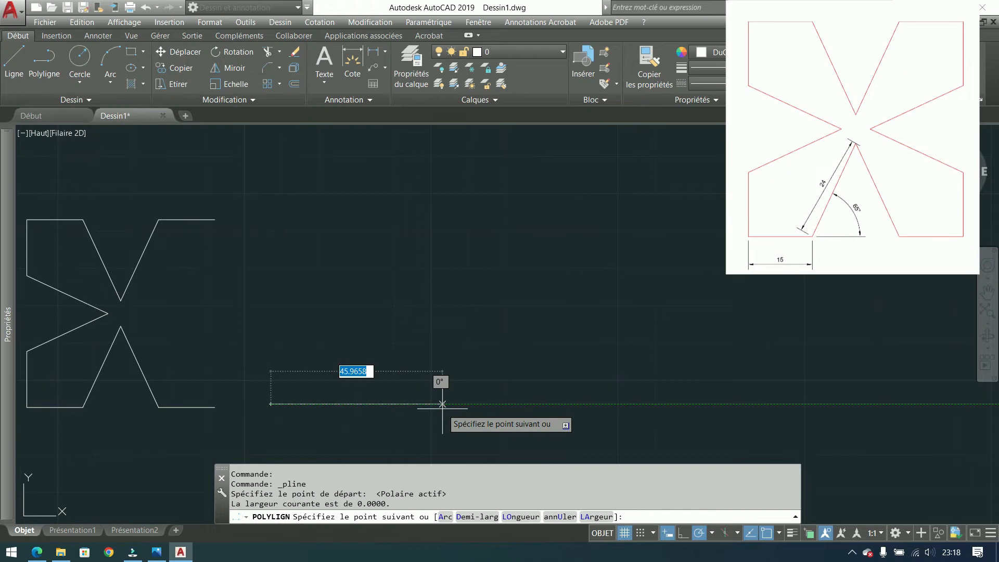
key(Return)
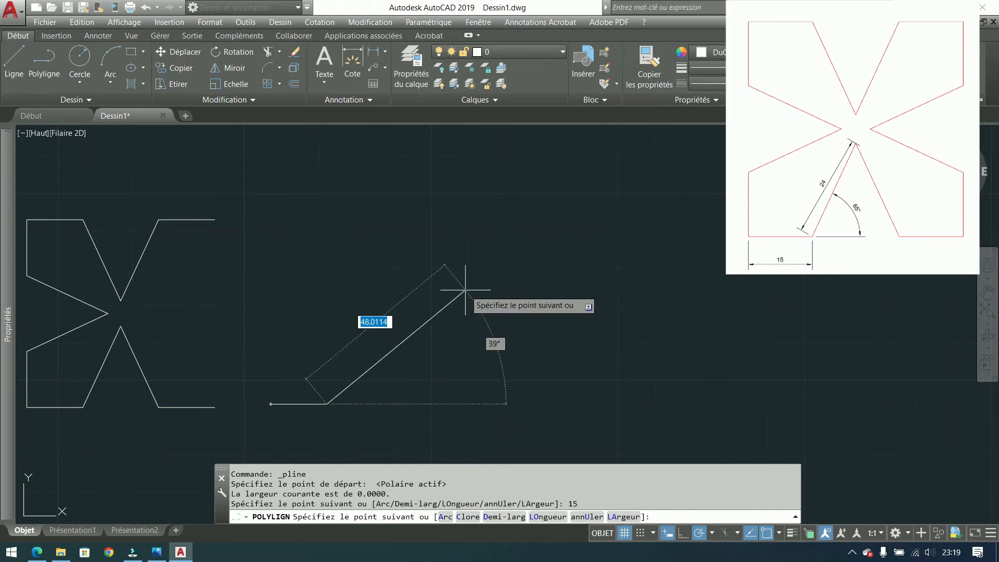
text(24)
key(Tab)
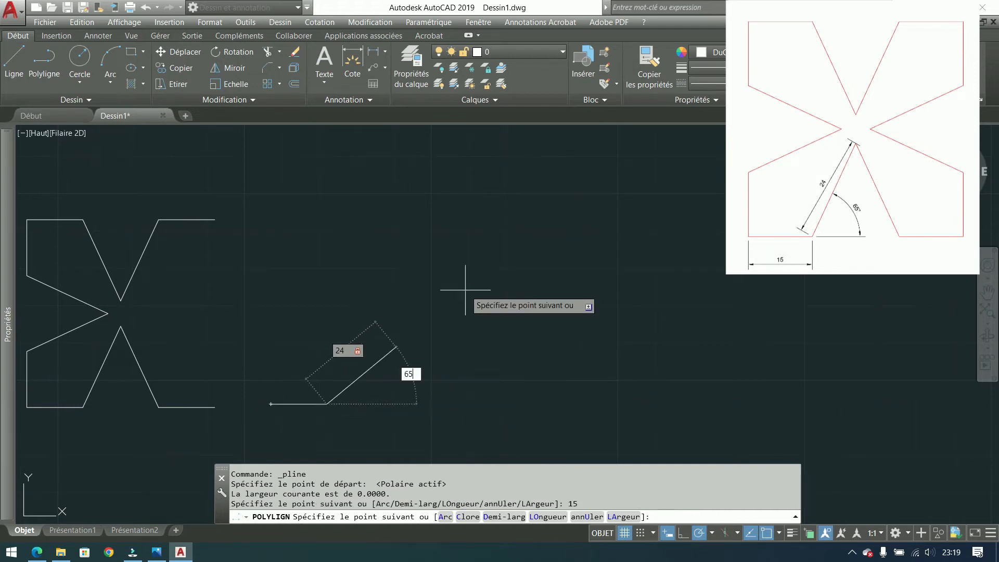
text(65)
key(Return)
key(Return)
Mirror the new polyline about a 45° line through its left end, keeping the original.
click(424, 307)
click(299, 419)
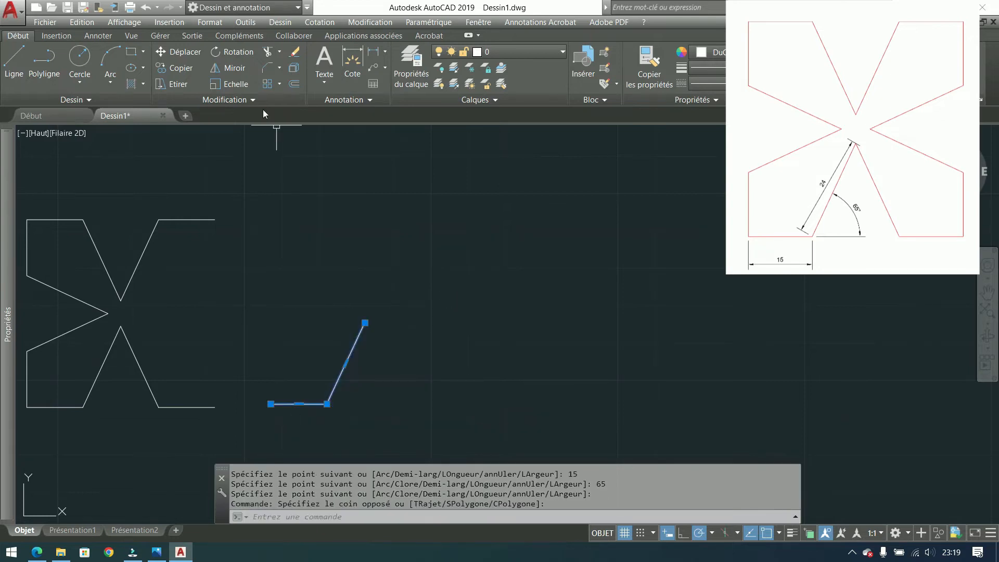
click(228, 68)
click(269, 403)
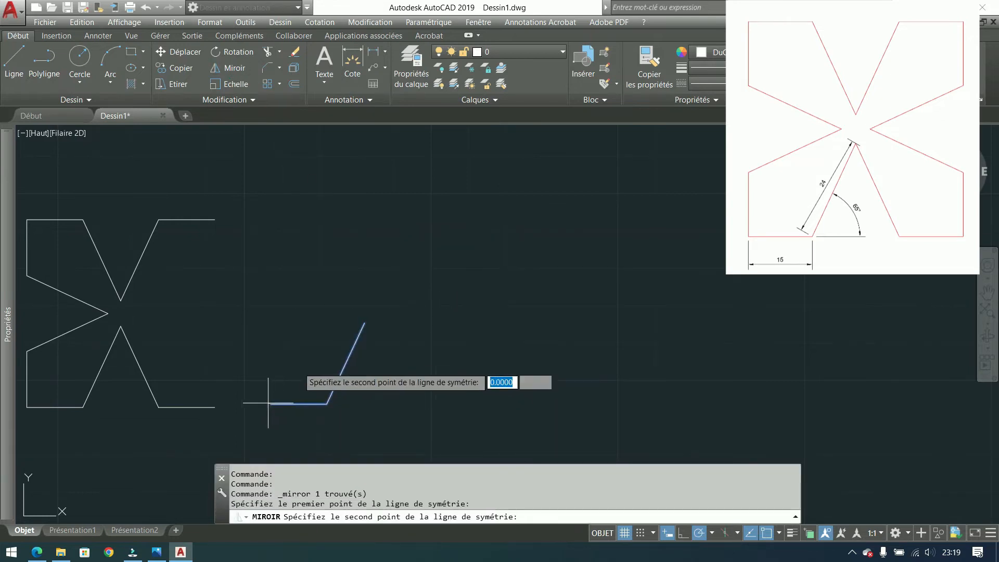
click(403, 265)
key(Return)
Mirror both polylines about a vertical line through the upper end of the 65° segment, keeping the originals.
click(423, 247)
click(322, 364)
key(Return)
click(365, 322)
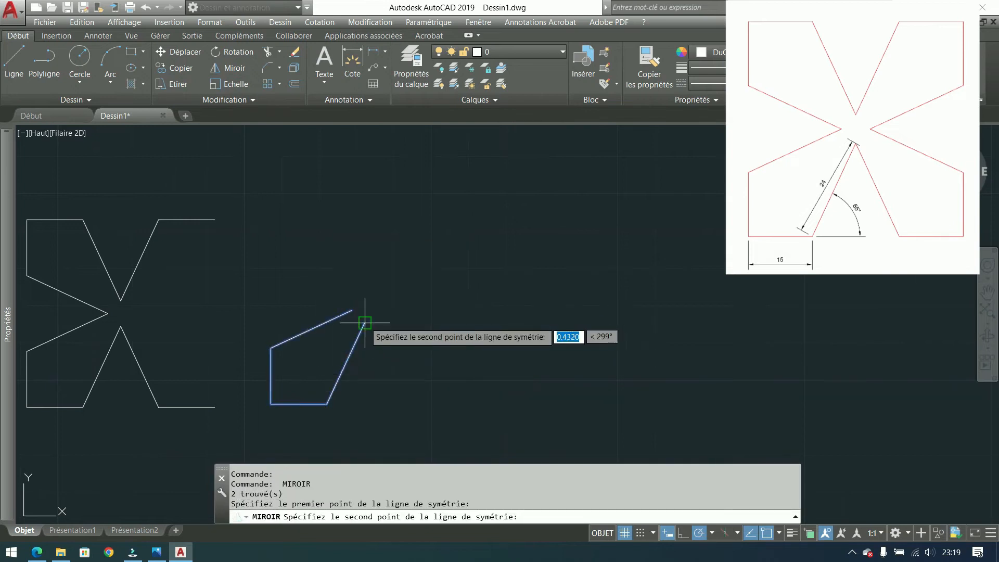
click(358, 394)
key(Return)
Mirror the four lower polylines about a horizontal line through the inner tip of the side notch, keeping the originals.
click(379, 354)
click(297, 375)
click(297, 375)
click(259, 393)
key(Return)
click(353, 311)
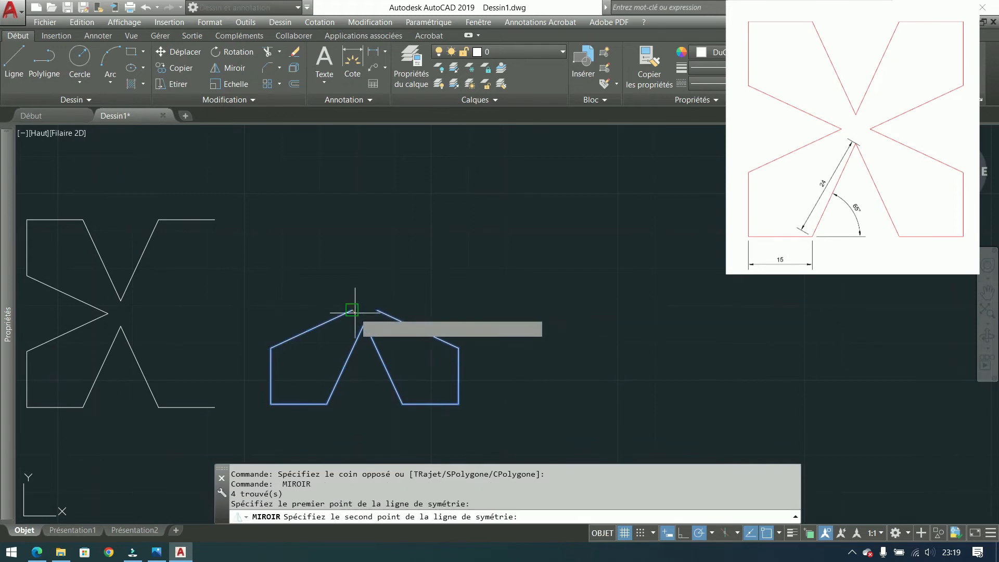
click(490, 310)
key(Return)
Join all eight polylines of the mirrored figure into a single polyline.
click(526, 232)
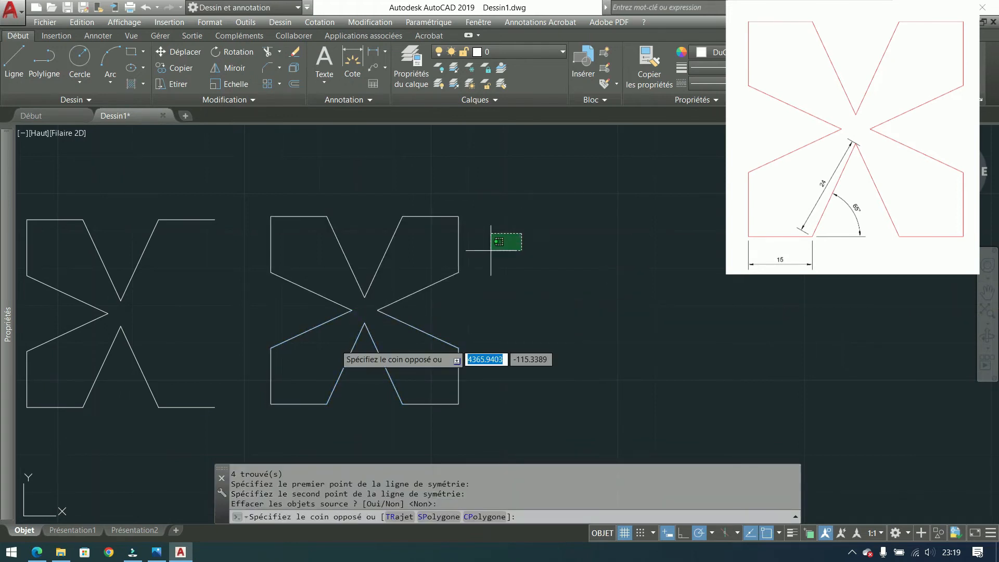
click(301, 350)
click(251, 103)
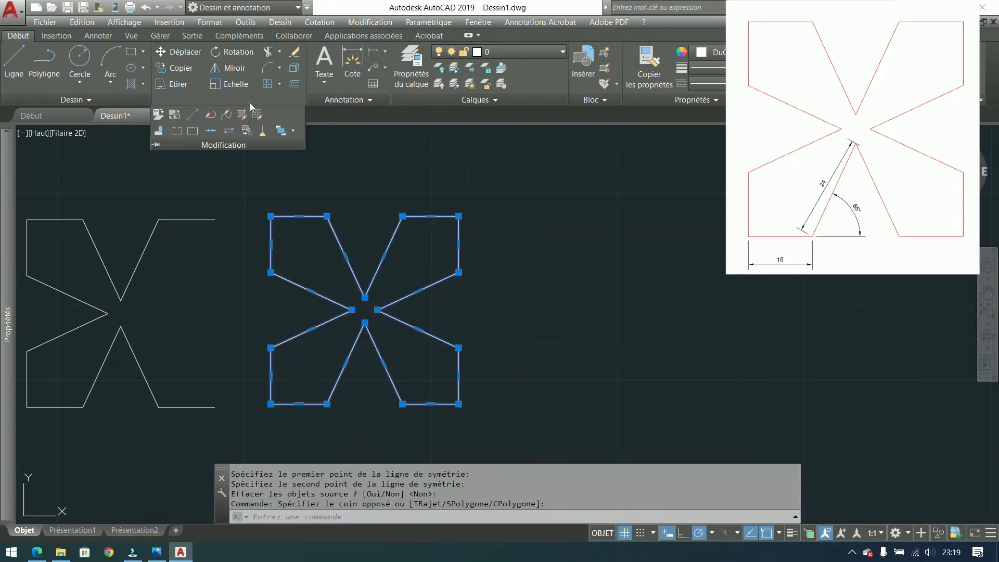
click(211, 131)
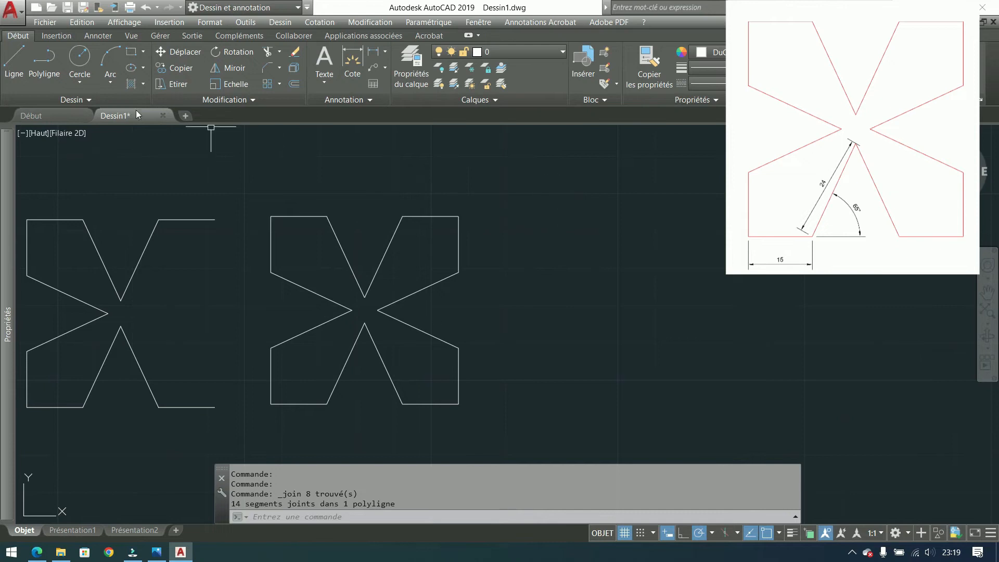
click(43, 71)
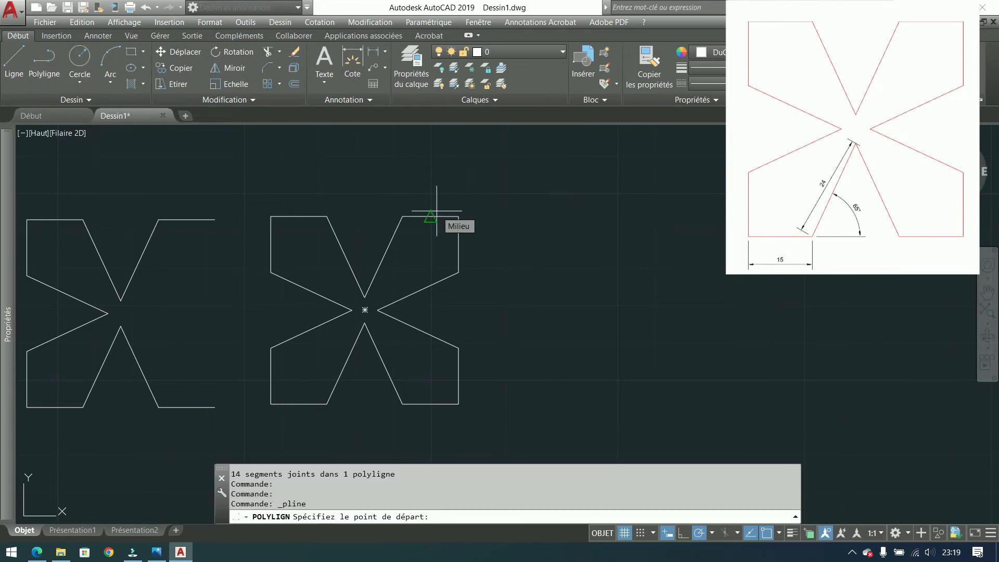
click(562, 355)
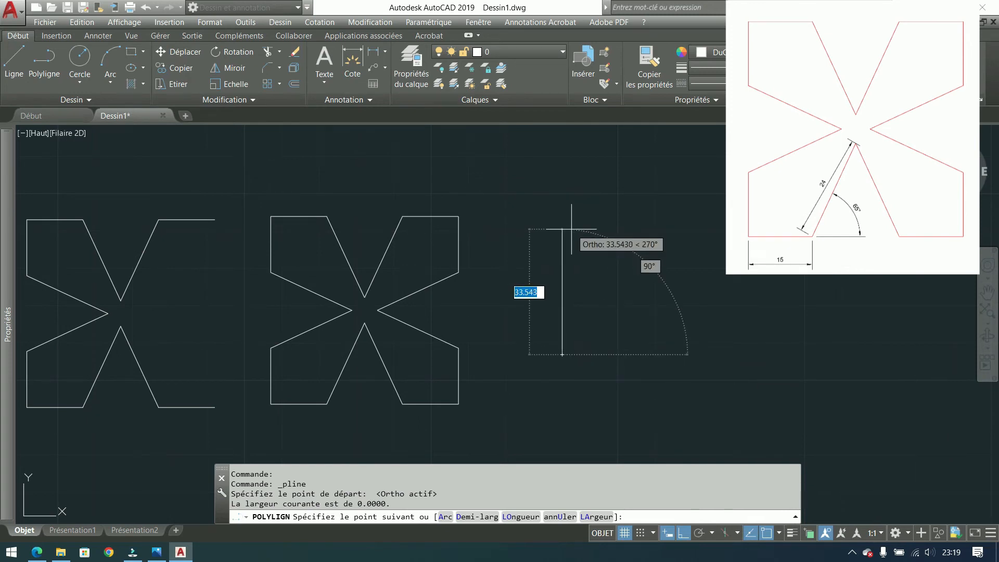
key(F8)
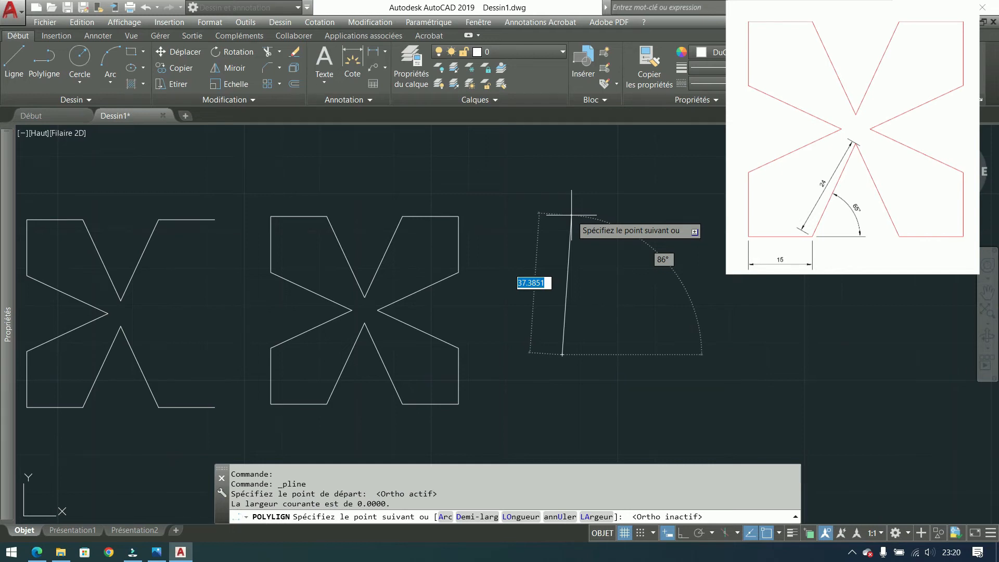
click(698, 535)
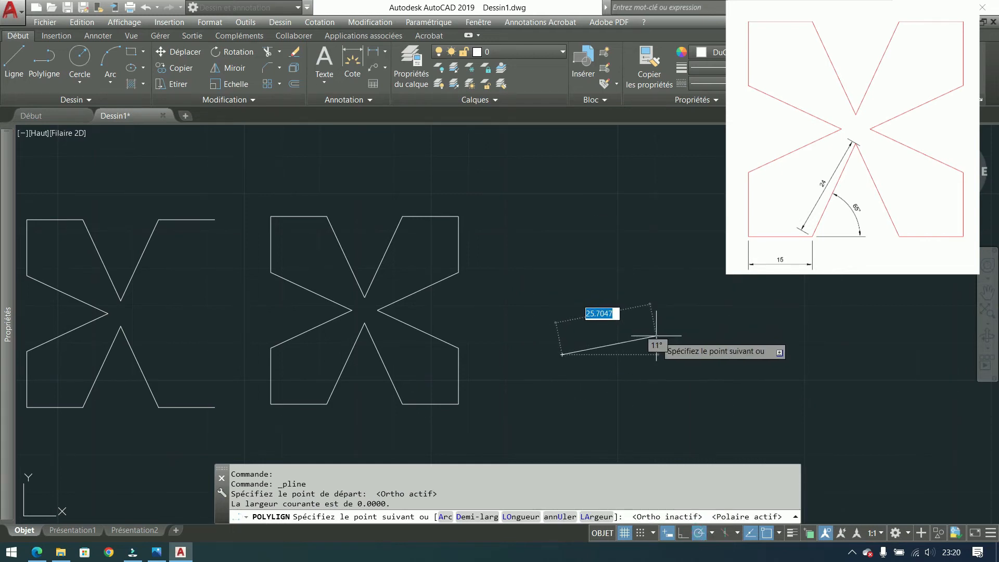
middle_drag(650, 330, 598, 301)
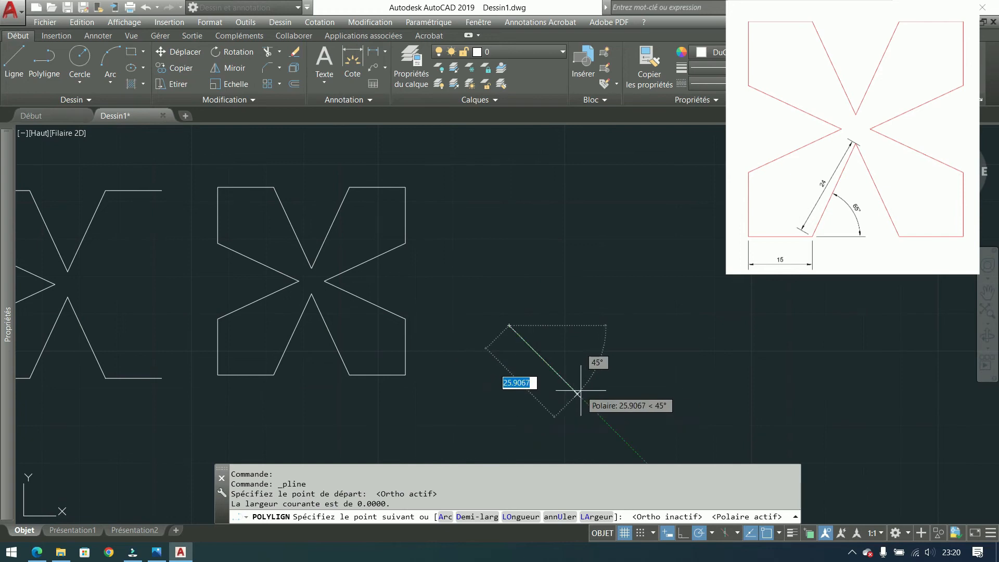
key(Escape)
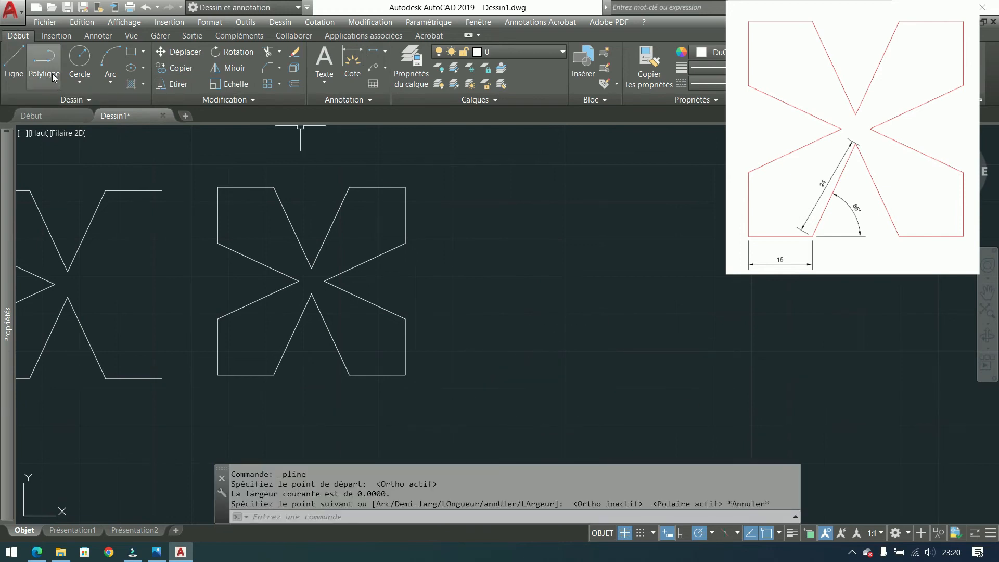
Draw a polyline beside the finished figure: a 15-unit horizontal segment followed by a 24-unit segment rising at 65°.
click(53, 78)
click(467, 382)
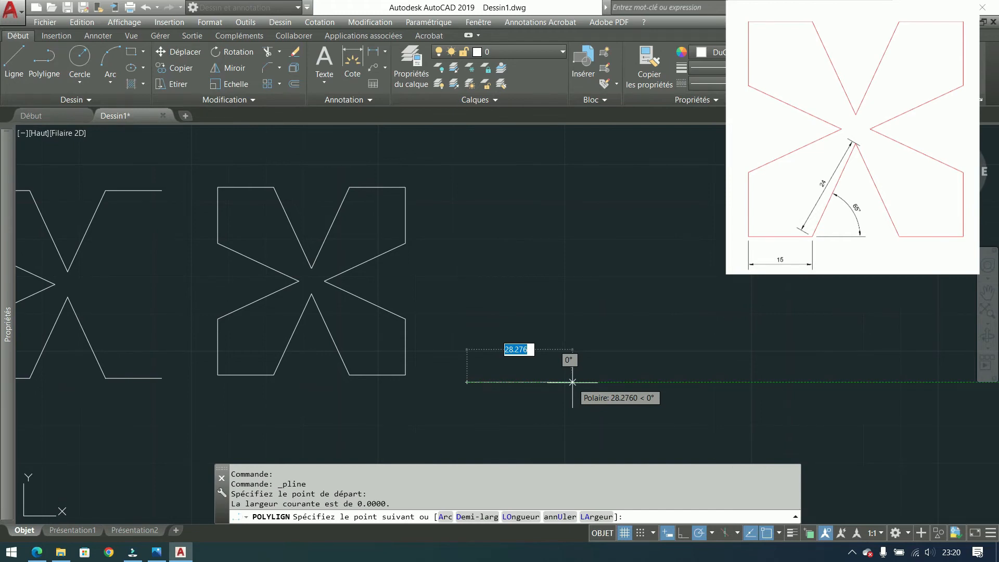
text(15)
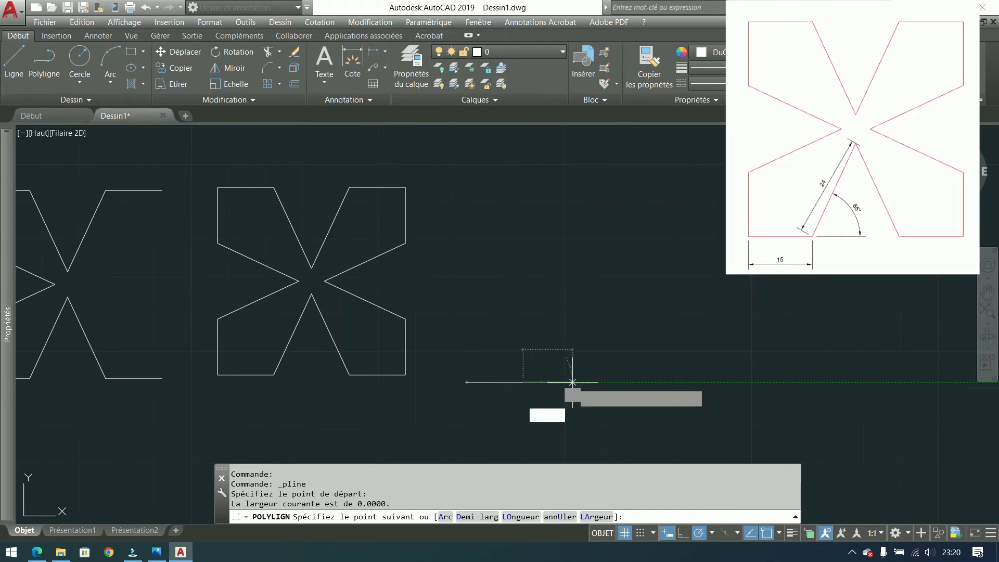
key(Return)
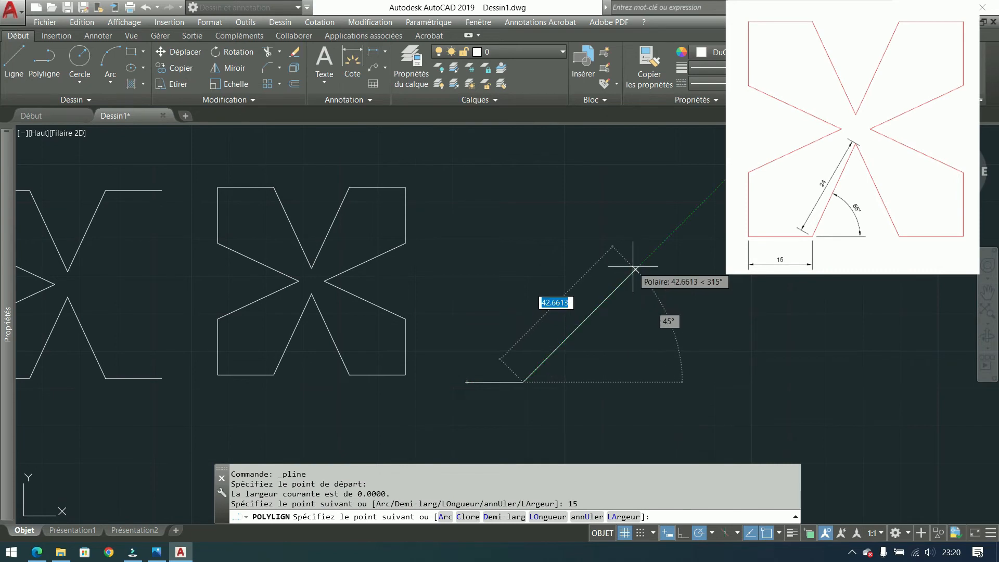
text(24)
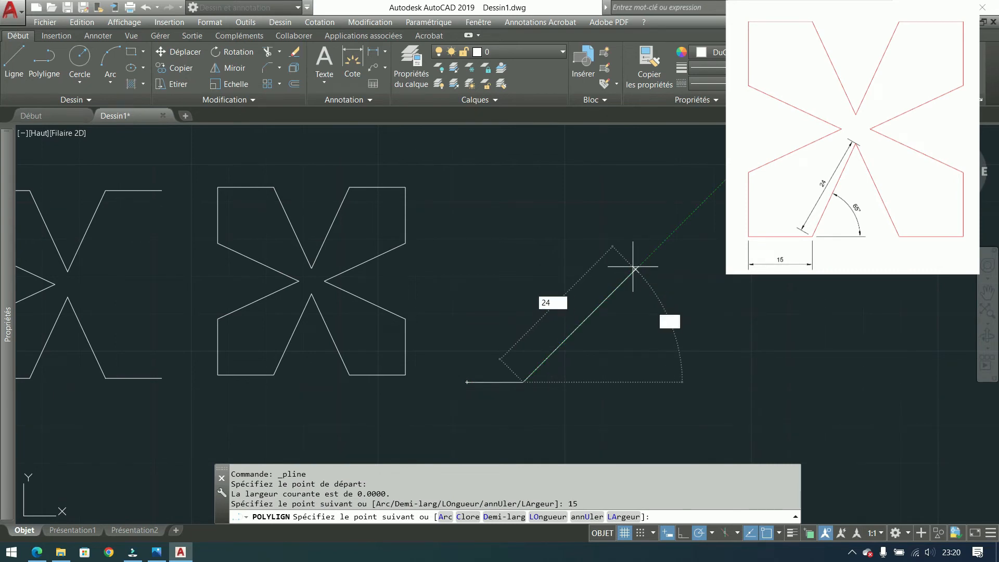
key(Tab)
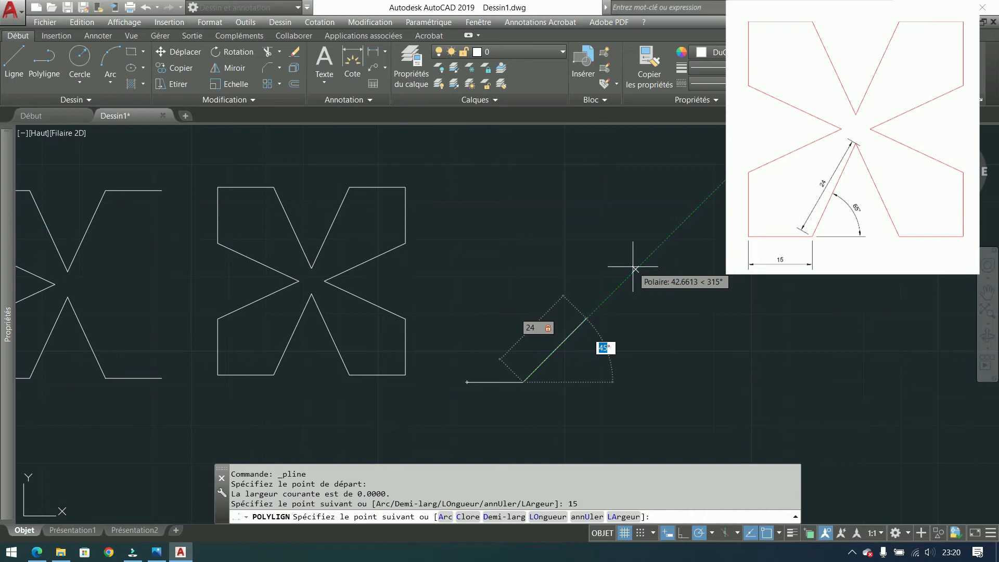
text(65)
key(Return)
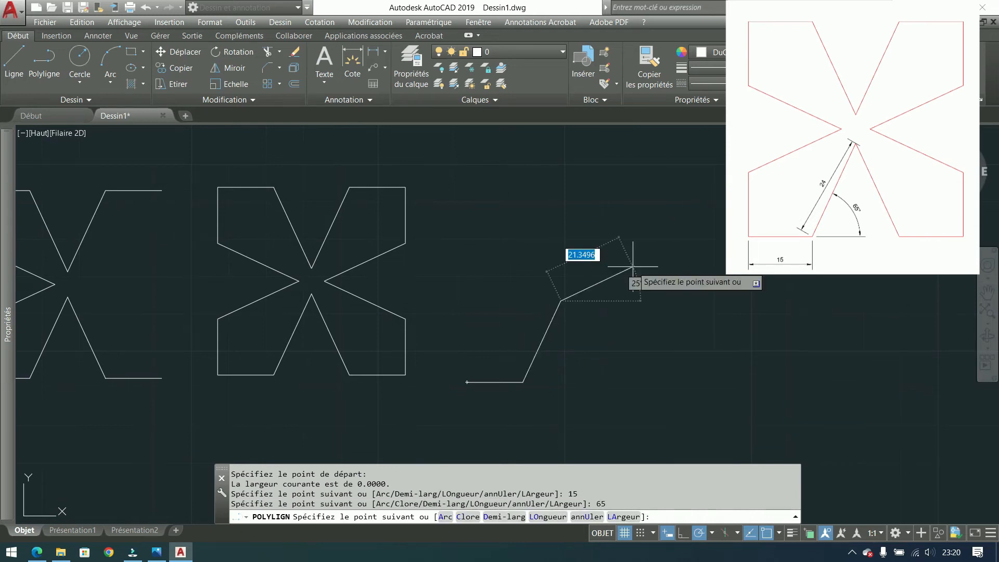
key(Return)
Mirror the new polyline about a vertical line through the upper end of its 65° segment, keeping the original.
click(612, 289)
click(465, 408)
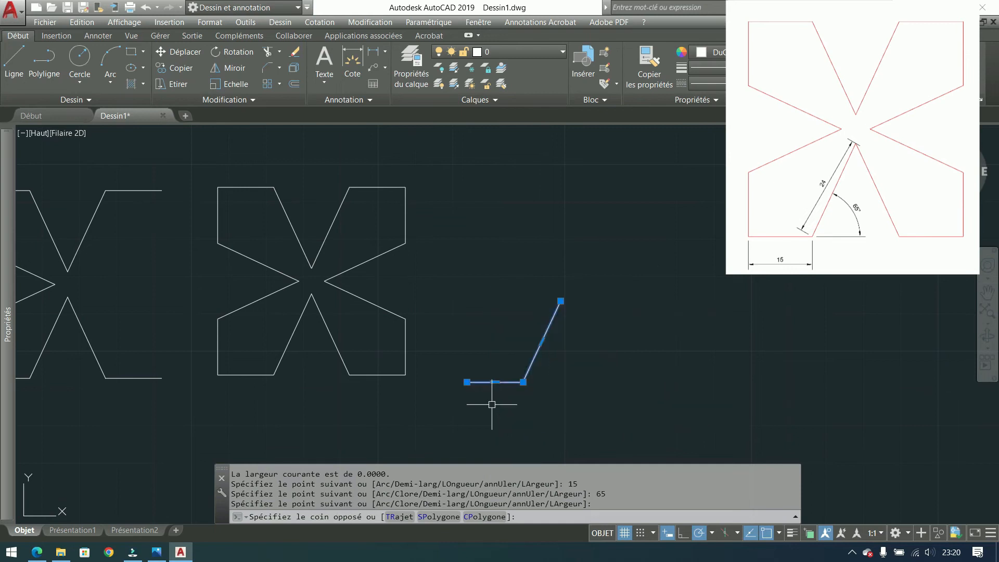
click(227, 70)
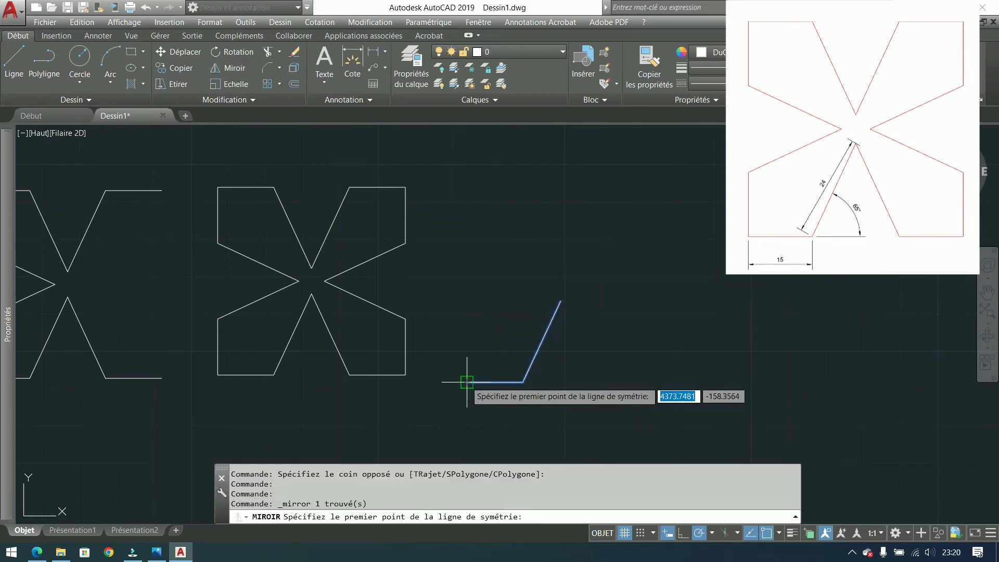
click(561, 301)
click(561, 408)
key(Return)
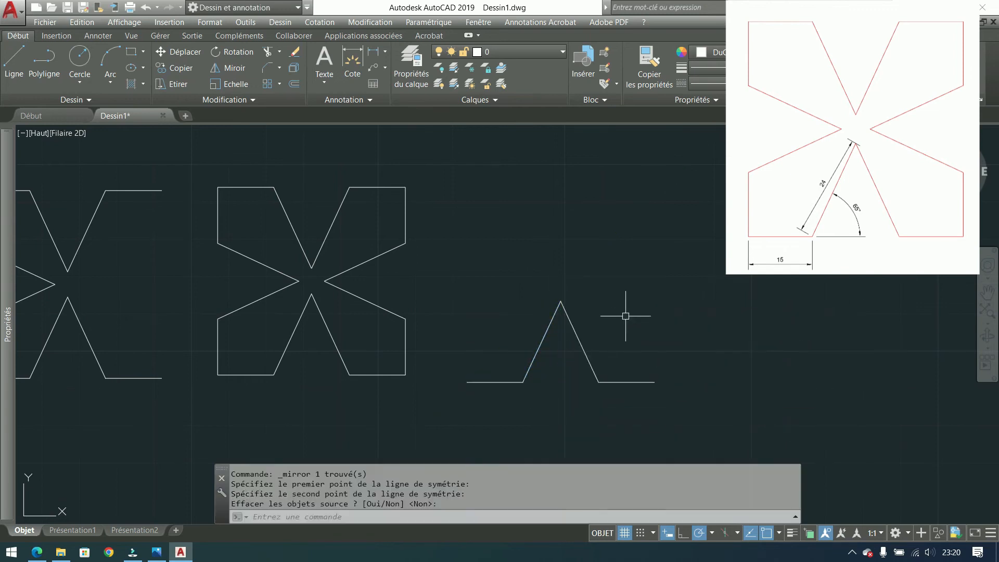
Mirror both polylines about a 45° line through the outer end of the first horizontal edge, keeping the originals.
click(662, 288)
click(465, 407)
key(Return)
click(467, 382)
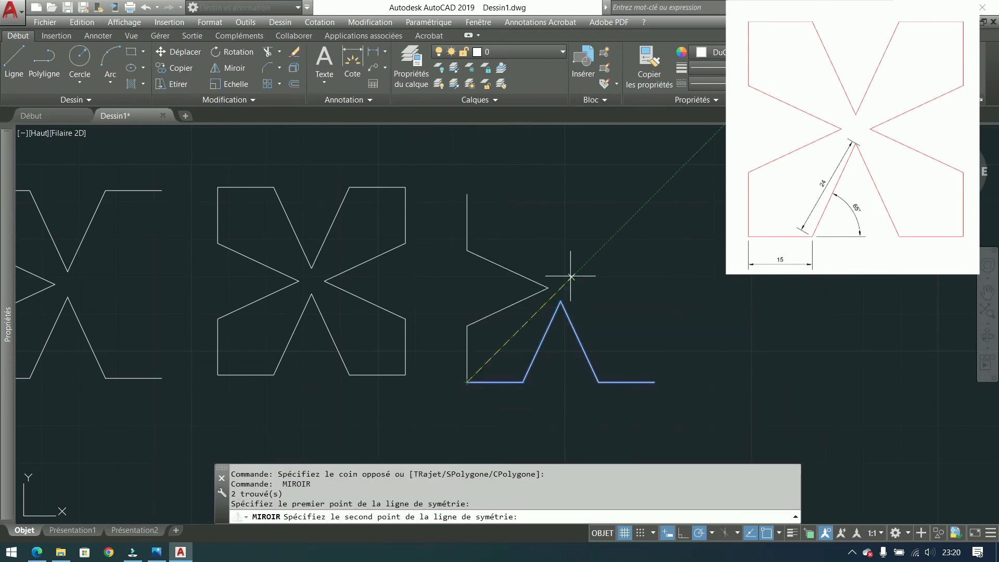
click(622, 224)
key(Return)
Mirror all four polylines about the descending 45° diagonal through the upper end of the vertical edge, keeping the originals.
click(642, 218)
click(454, 410)
key(Return)
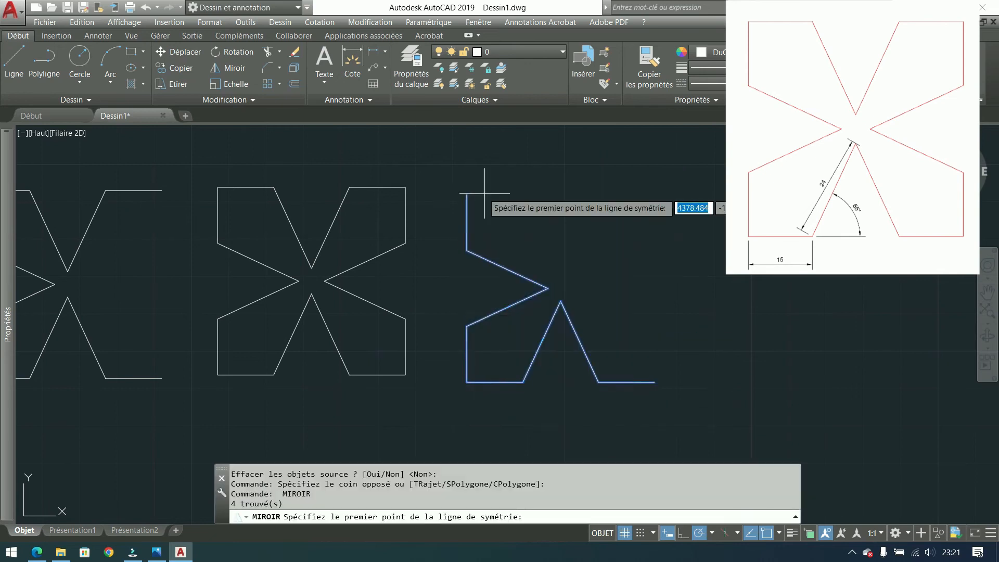
click(466, 194)
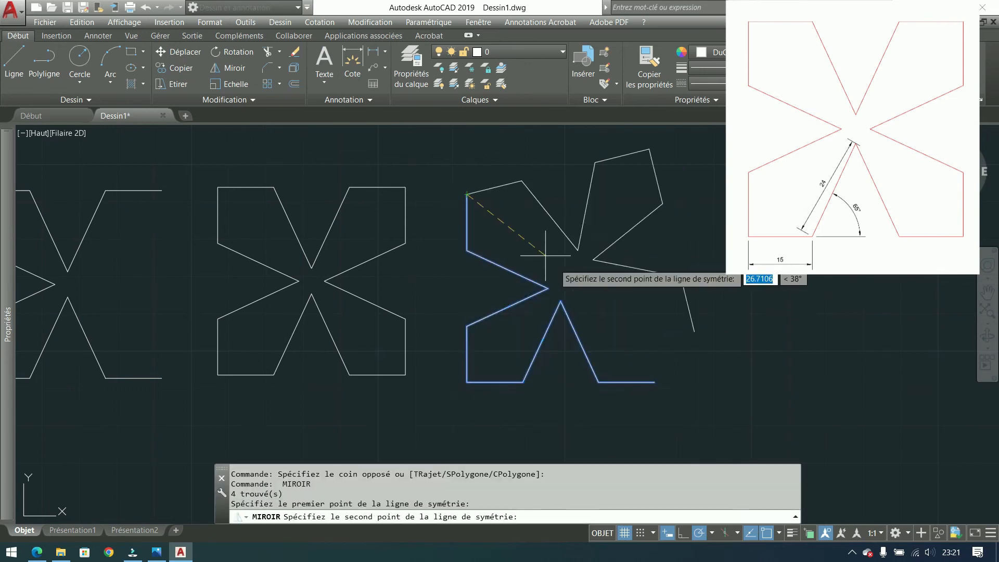
click(644, 379)
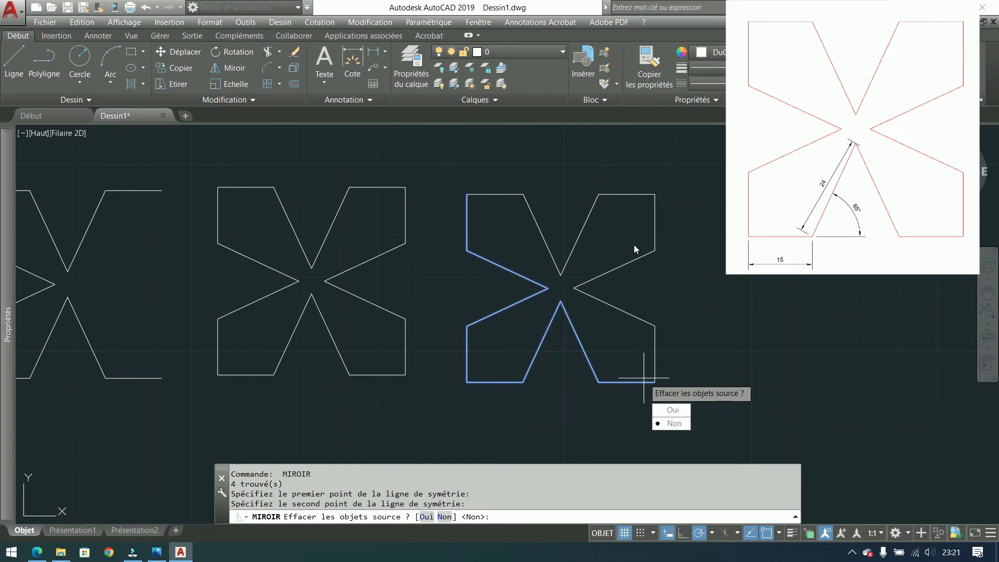
key(Return)
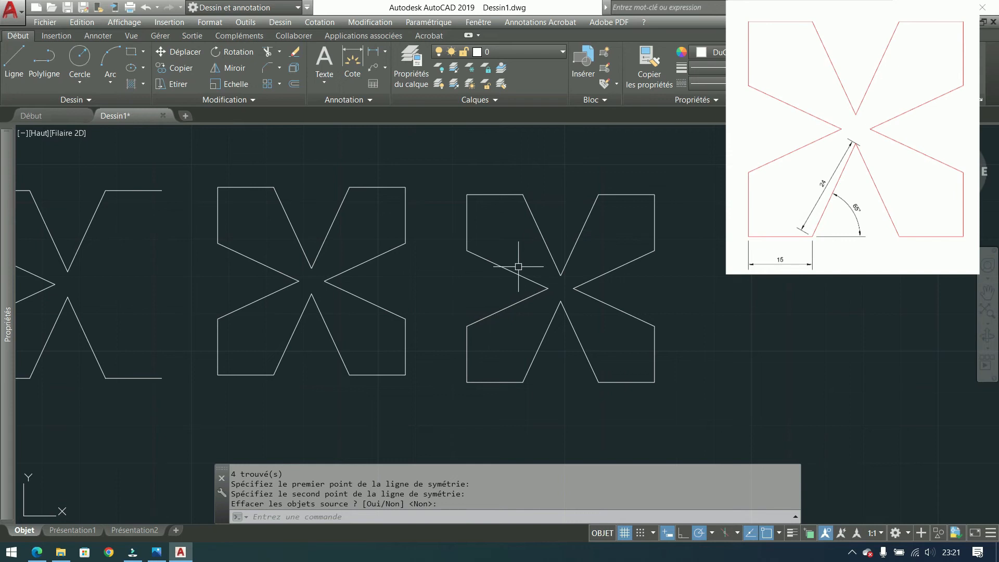
Check the available polar tracking angle increments without changing the selection.
middle_drag(519, 267, 368, 260)
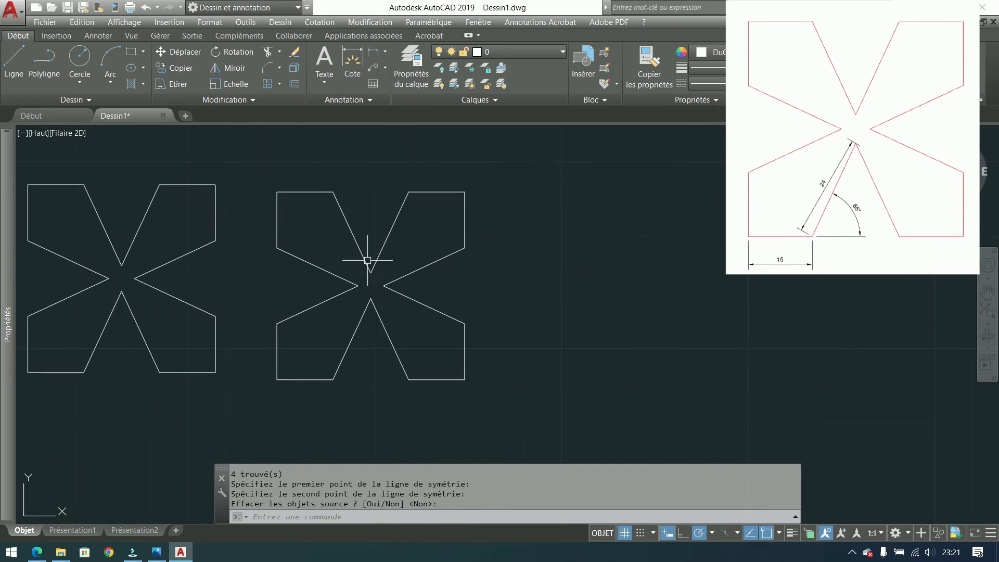
scroll(367, 260, up, 2)
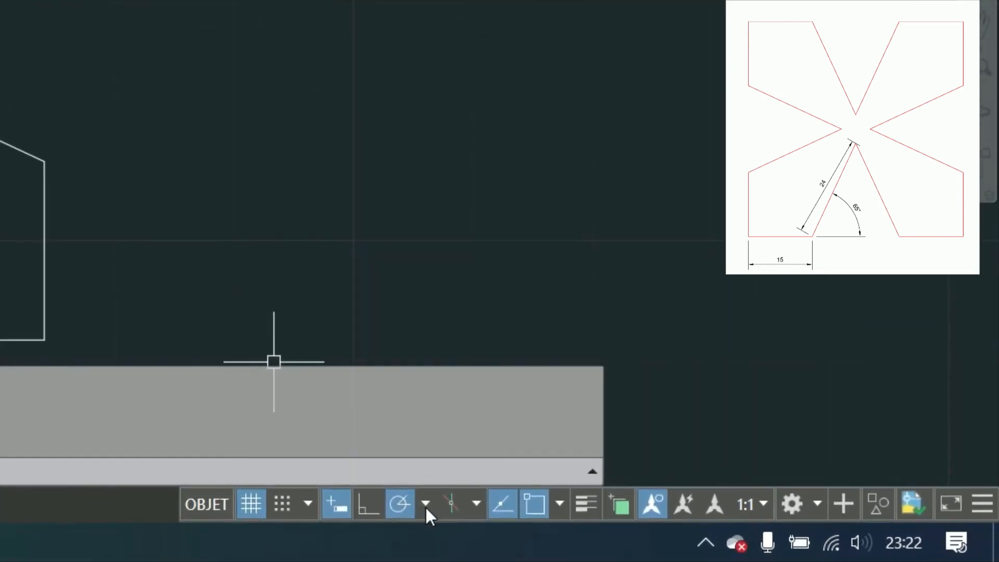
click(426, 504)
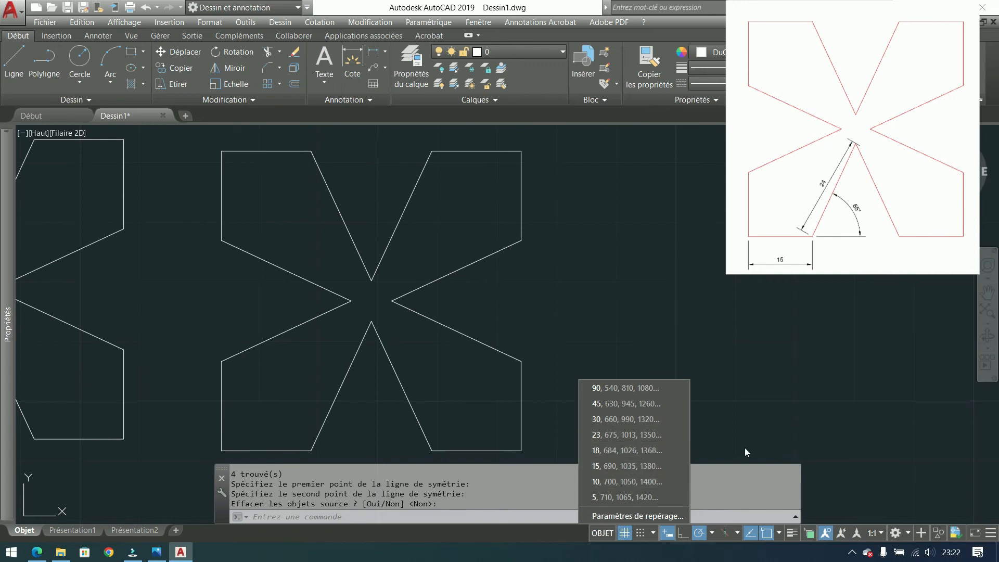
click(710, 324)
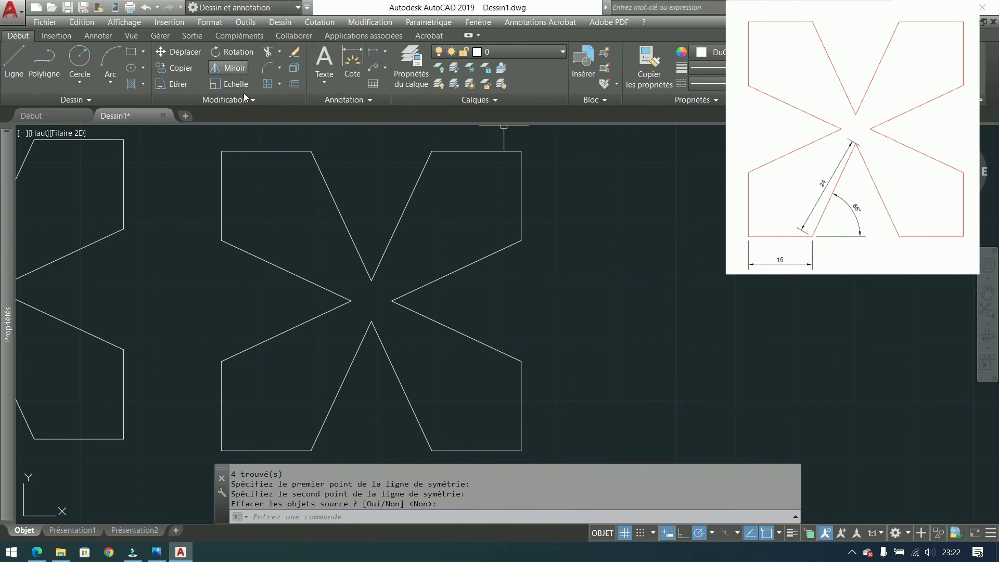
scroll(401, 308, down, 2)
scroll(569, 274, down, 1)
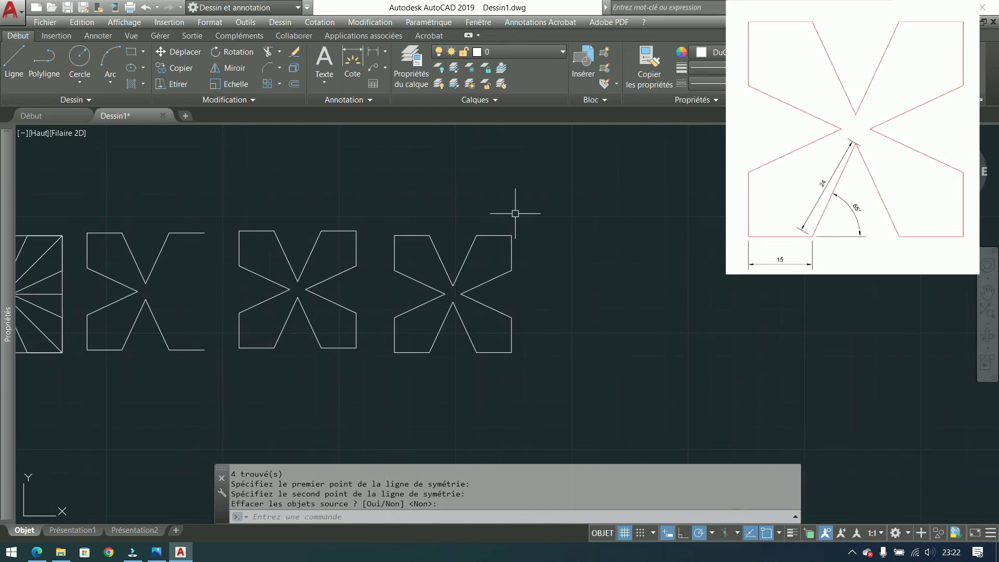
click(525, 188)
click(368, 395)
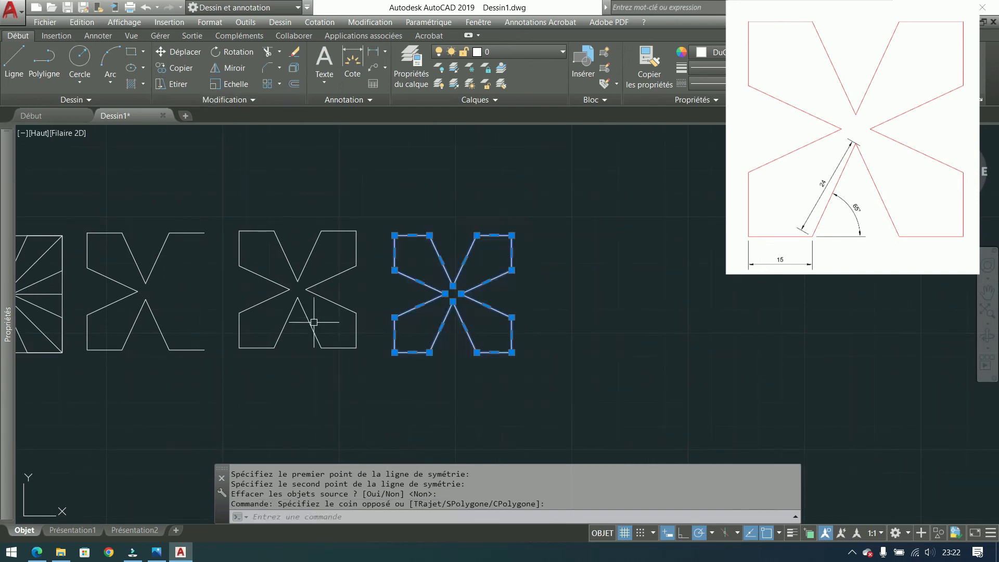
click(230, 67)
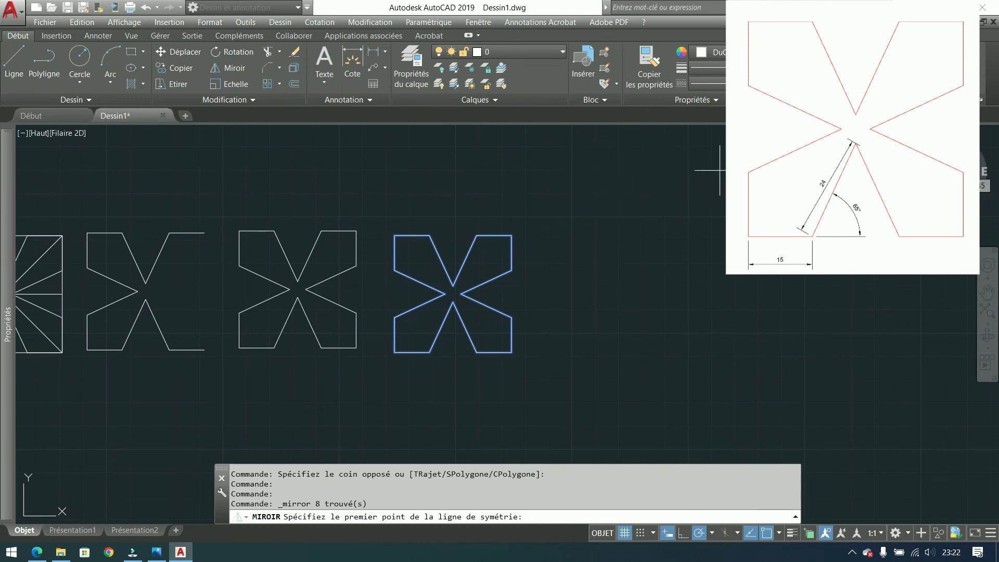
click(660, 172)
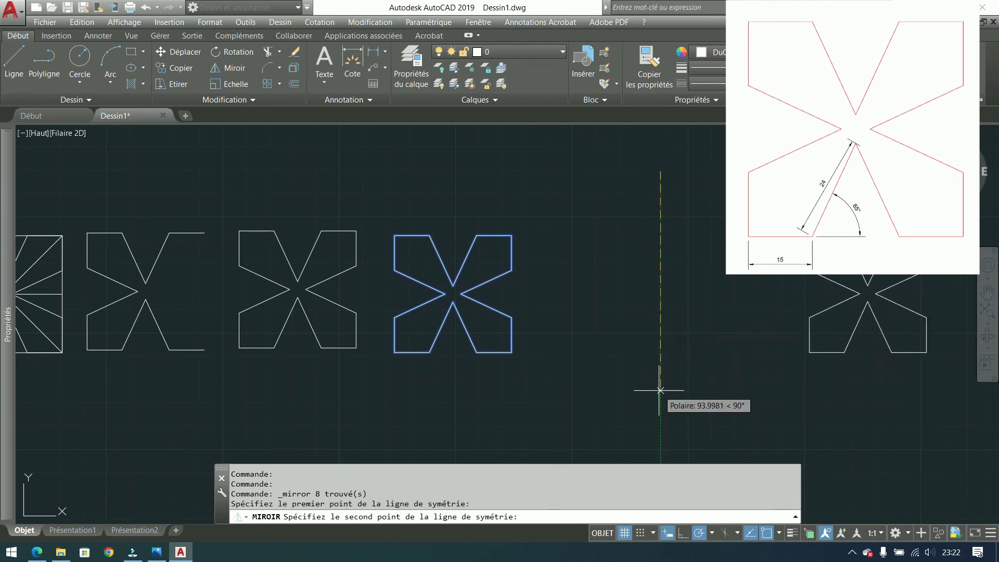
key(Escape)
click(531, 200)
click(426, 368)
click(223, 70)
click(522, 187)
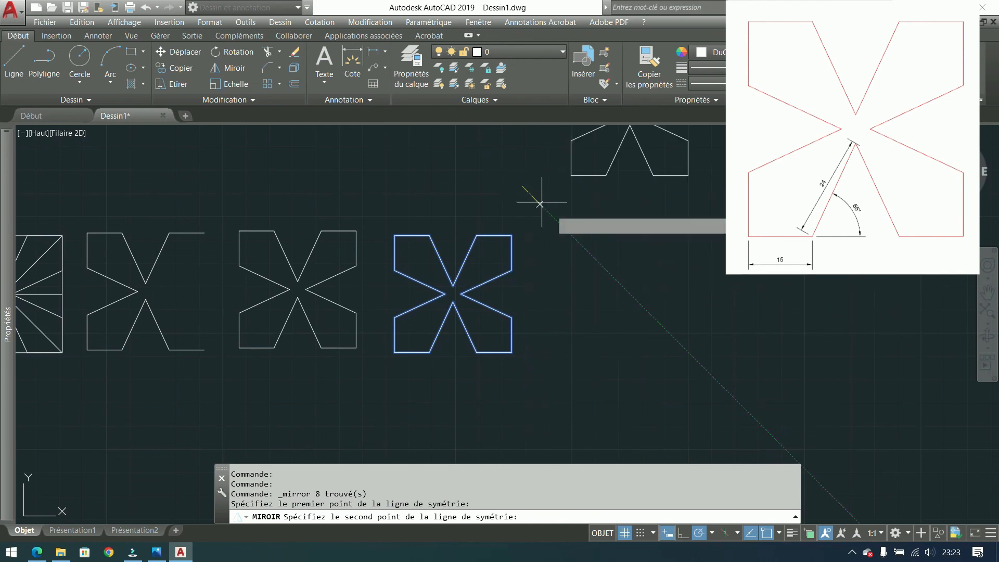
click(520, 396)
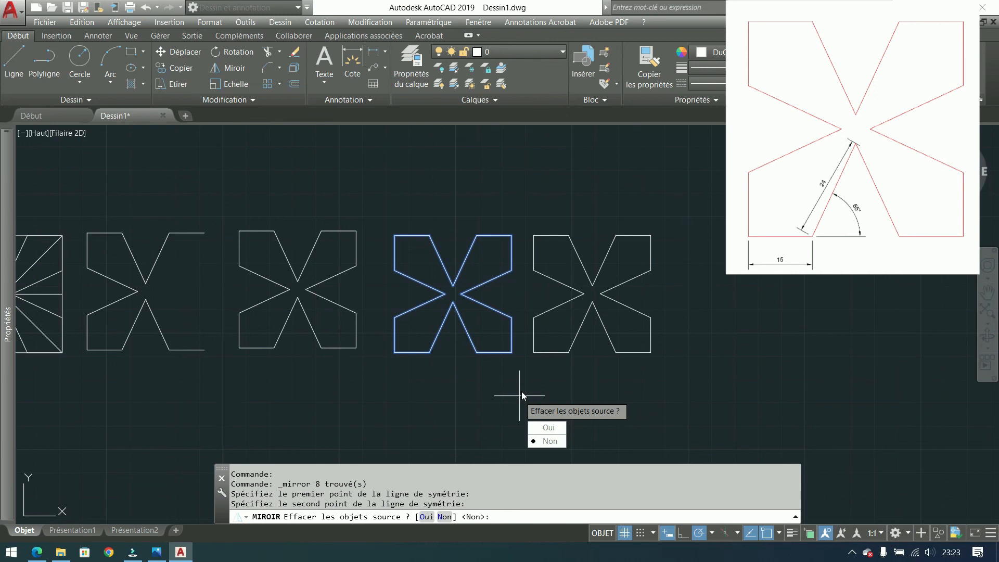
key(Escape)
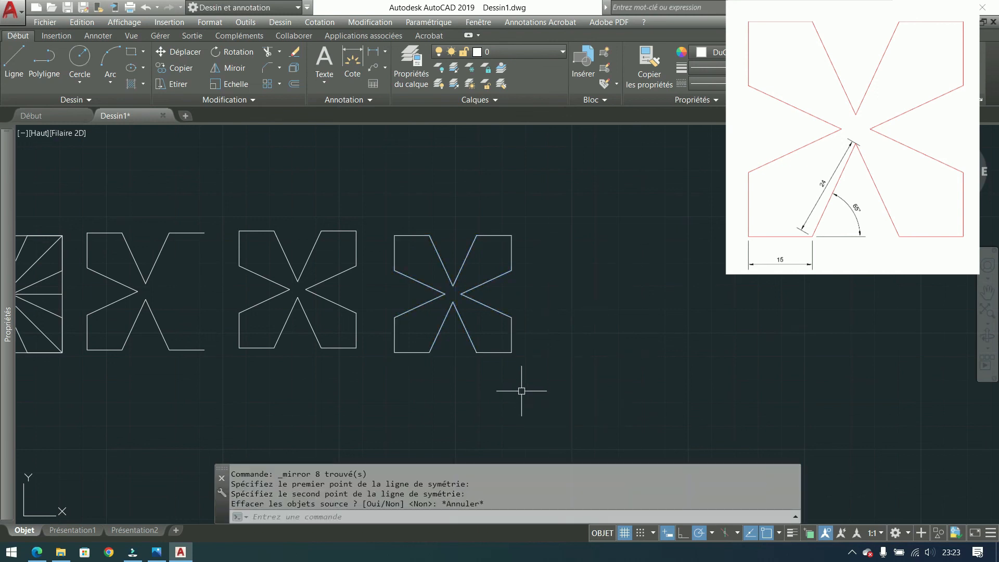